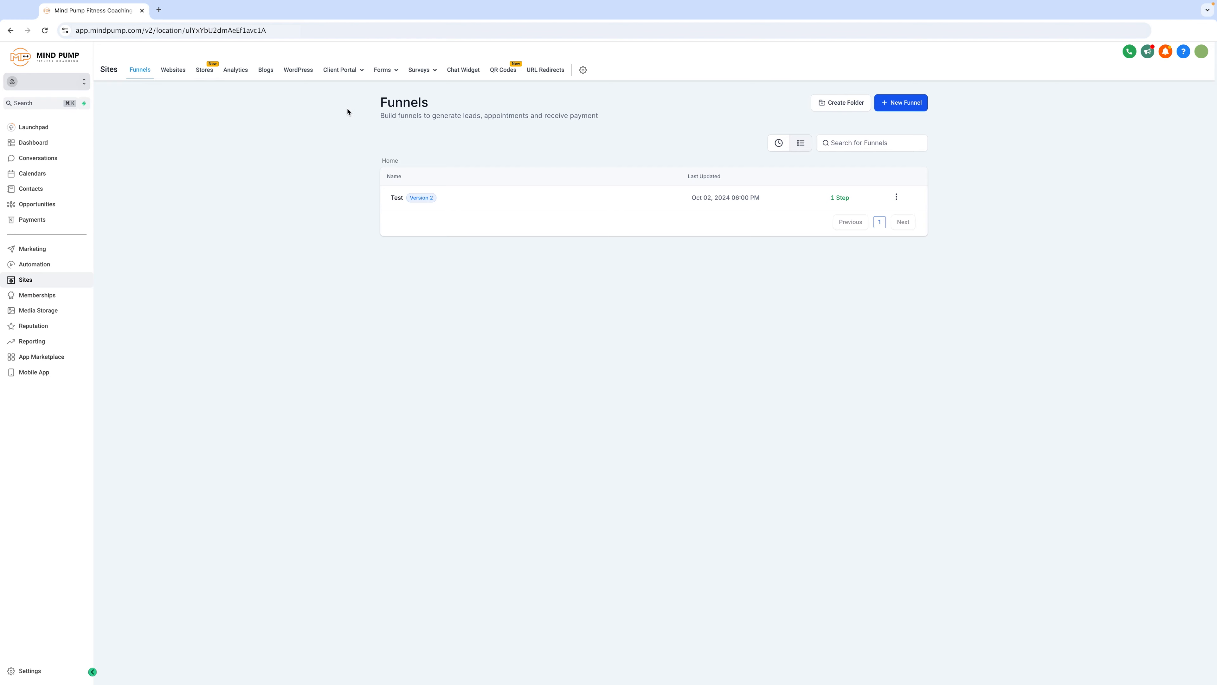
Open the Forms builder page in the Sites section
click(383, 70)
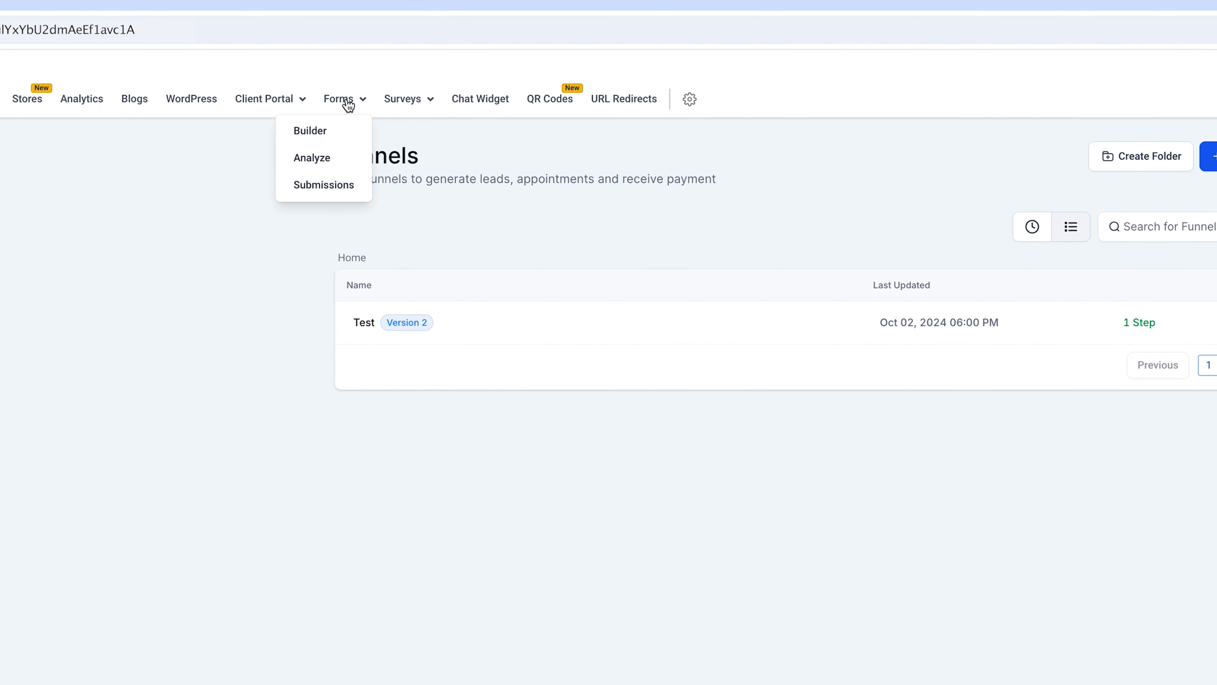
click(341, 100)
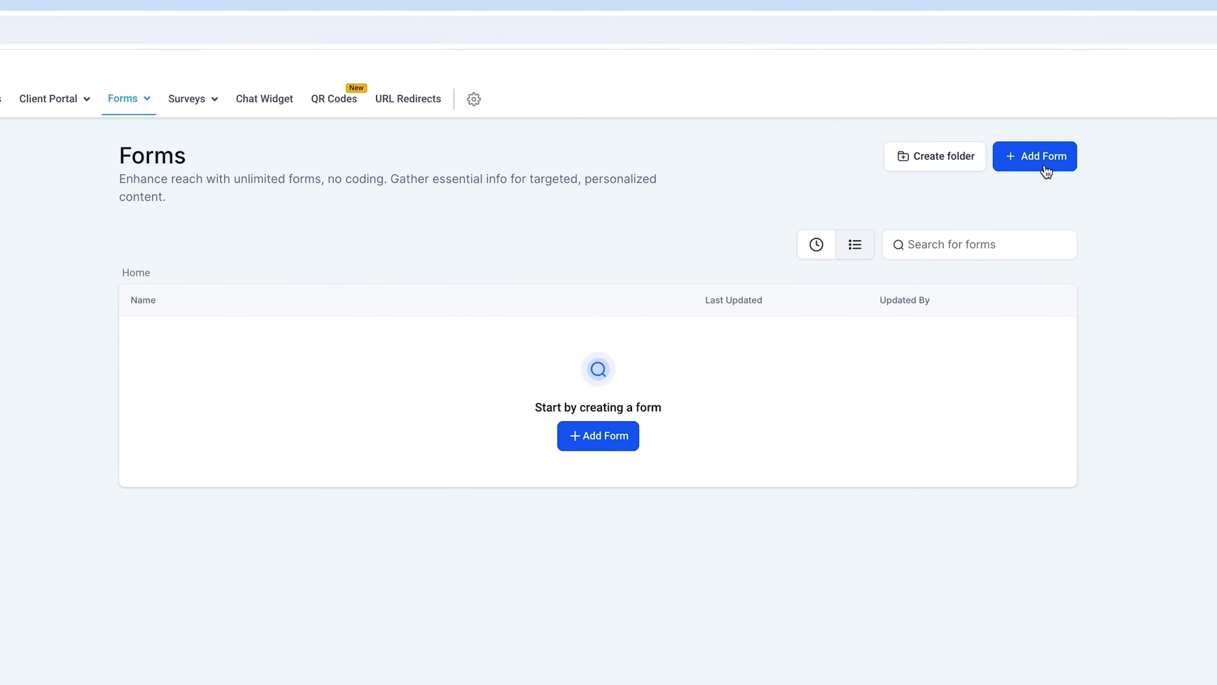
Browse the form template library, load more templates to look through, and close the library
click(1031, 172)
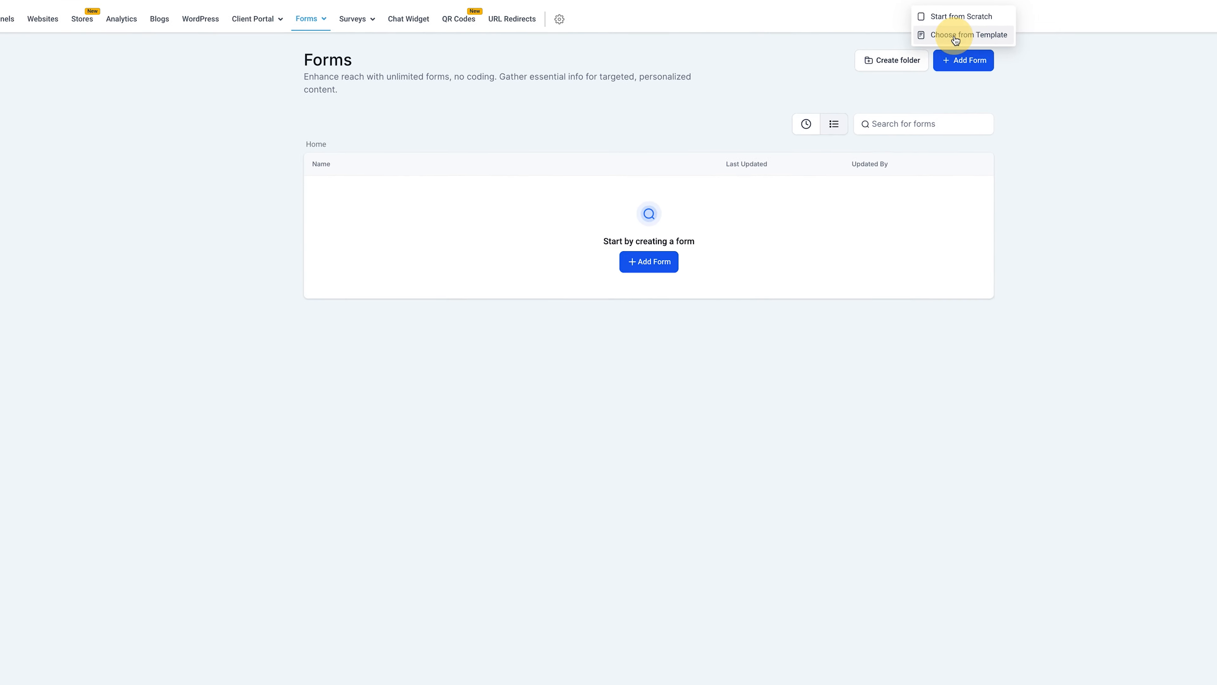
click(1007, 121)
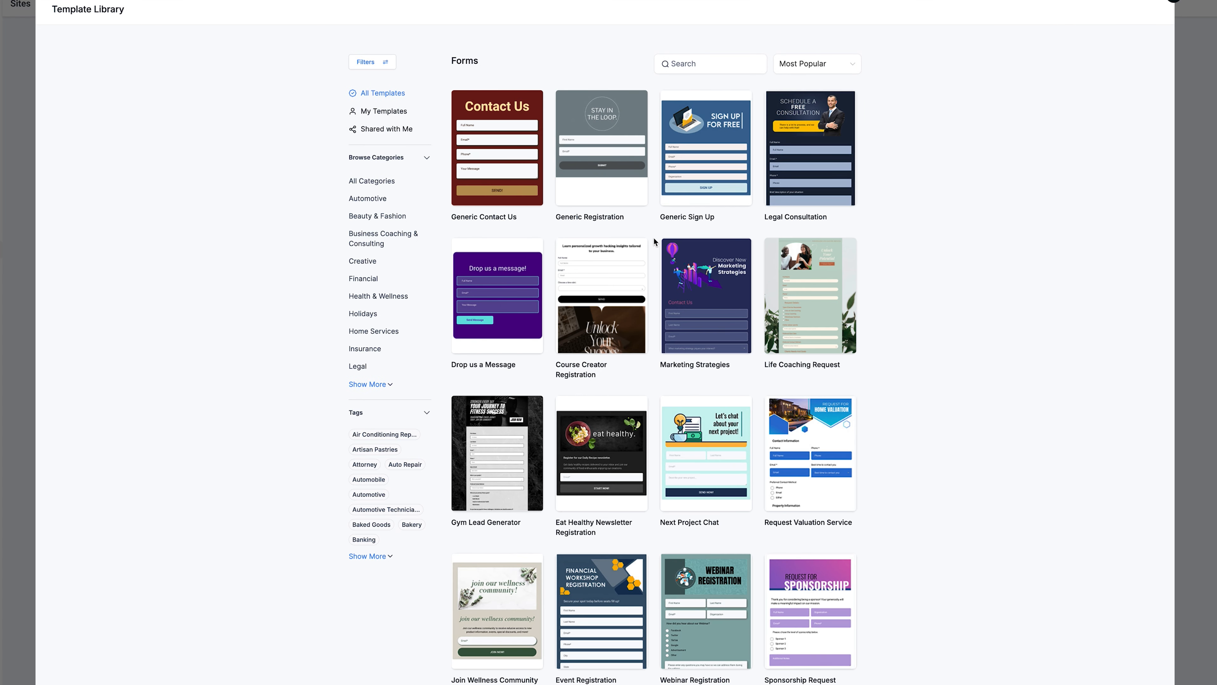
scroll(655, 239, down, 4)
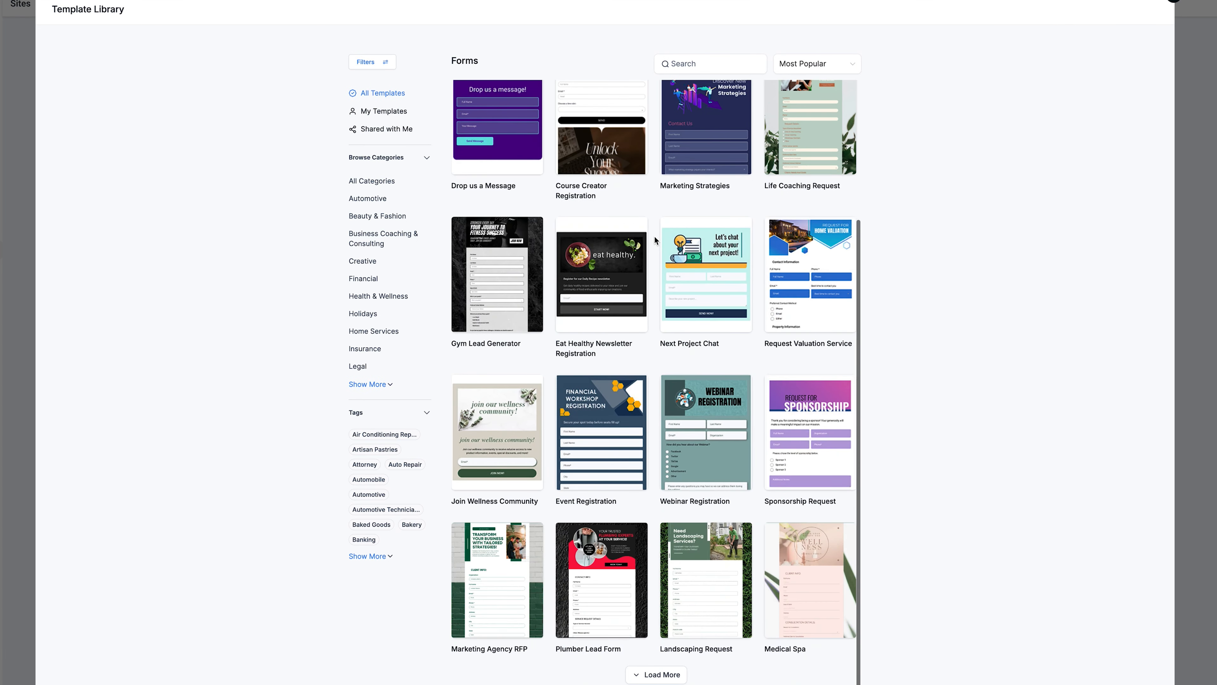
click(659, 675)
scroll(656, 551, down, 15)
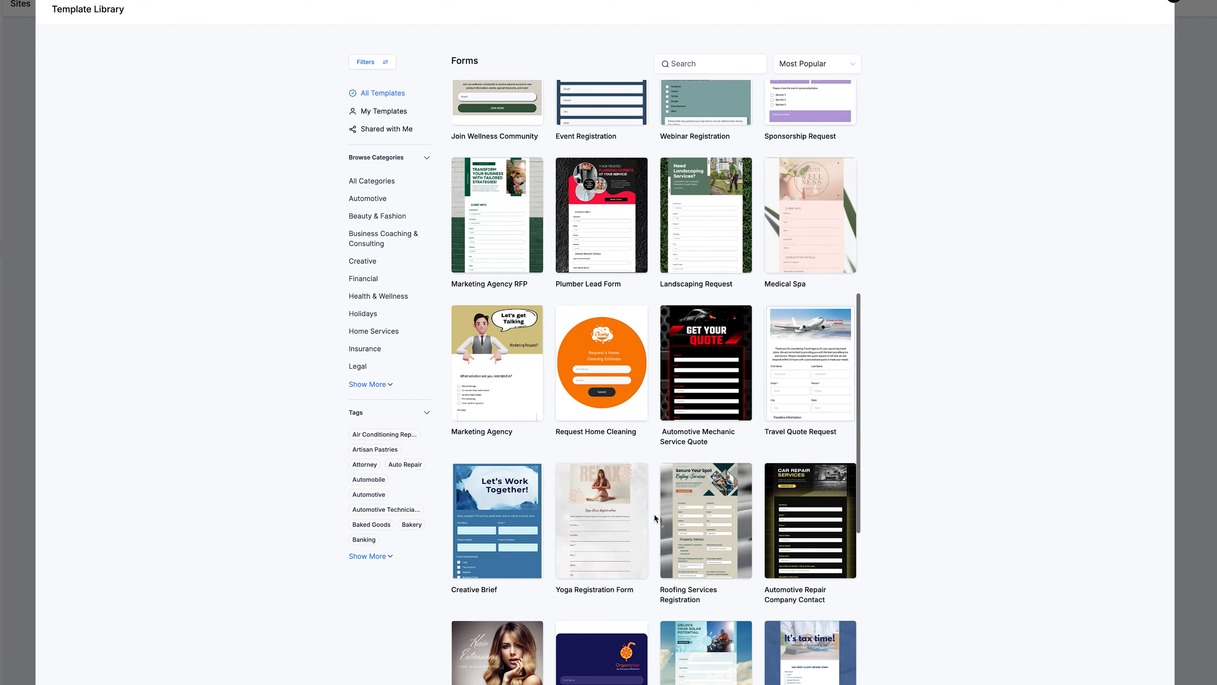
scroll(654, 515, down, 2)
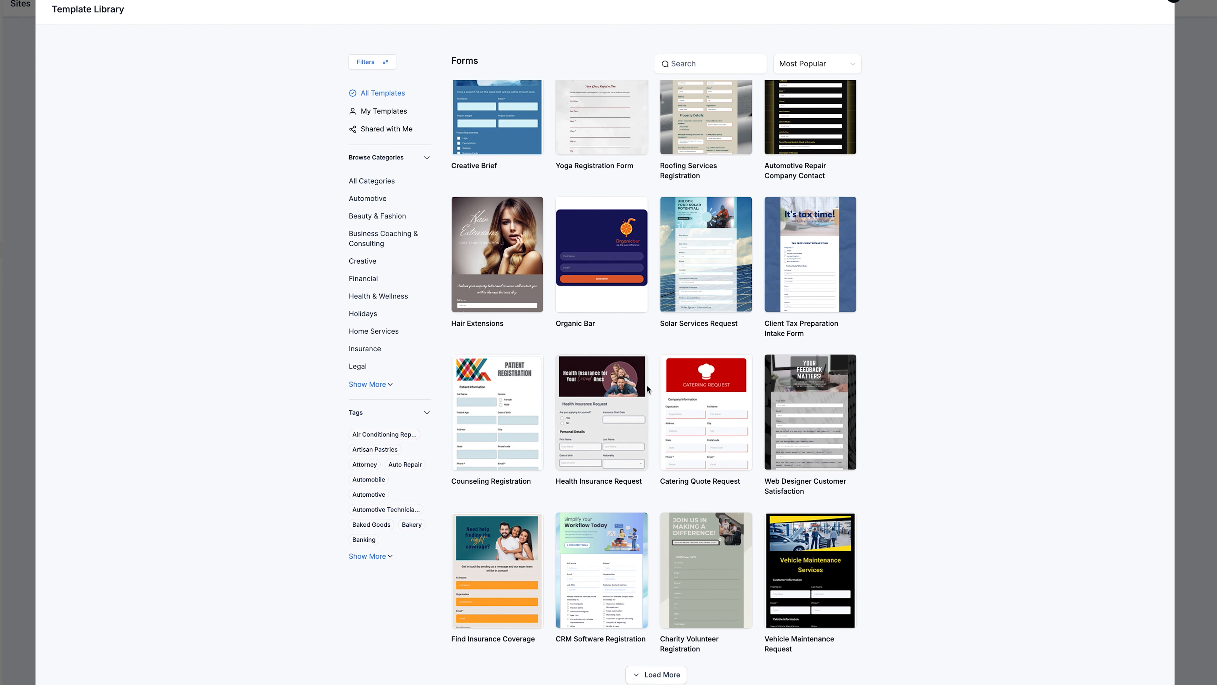
click(1172, 1)
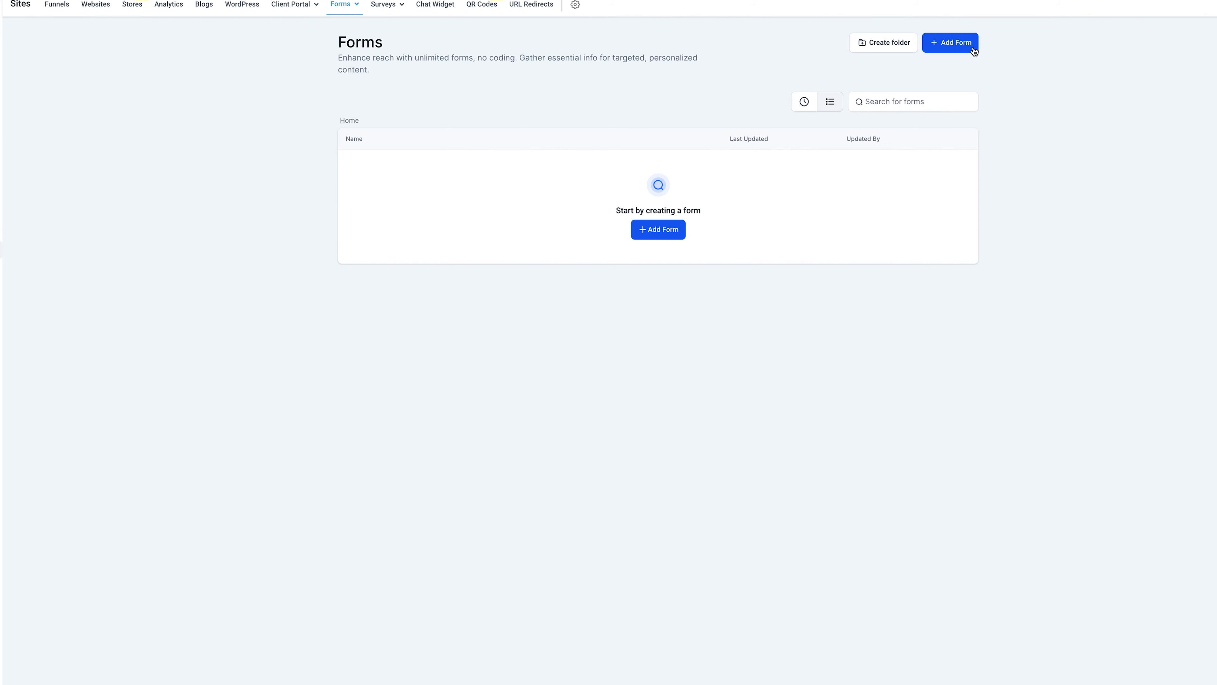
Start a new form from scratch and view the settings of its default name and phone fields
click(959, 47)
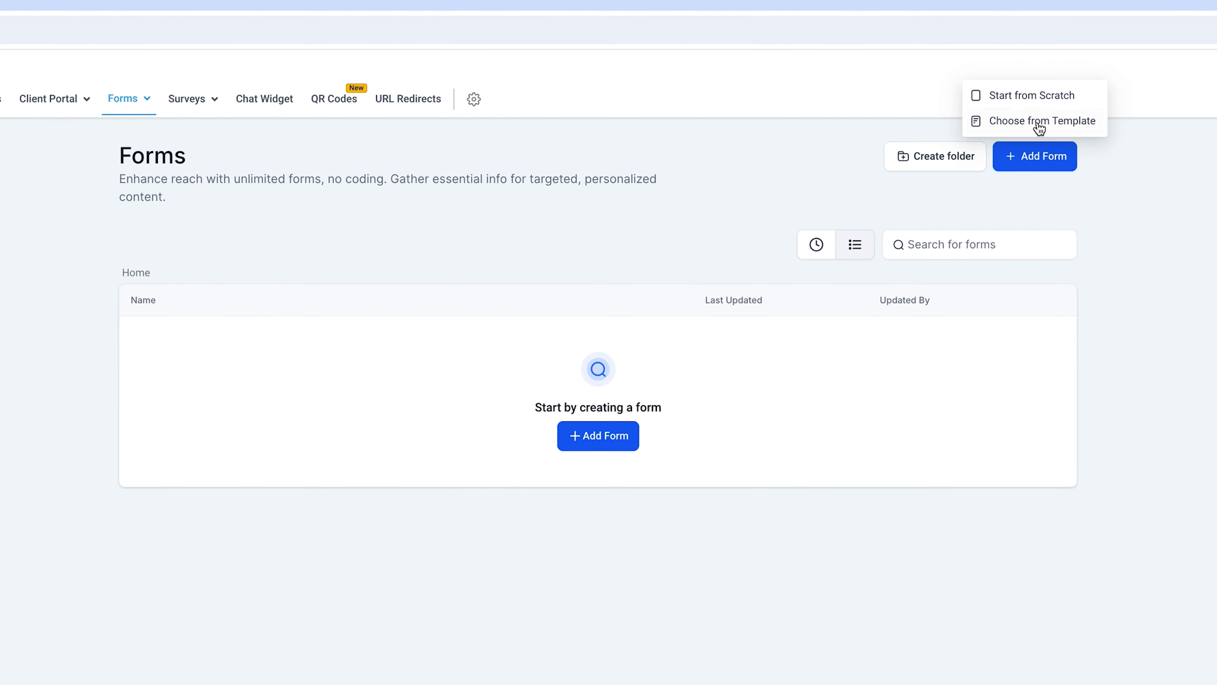
click(1028, 98)
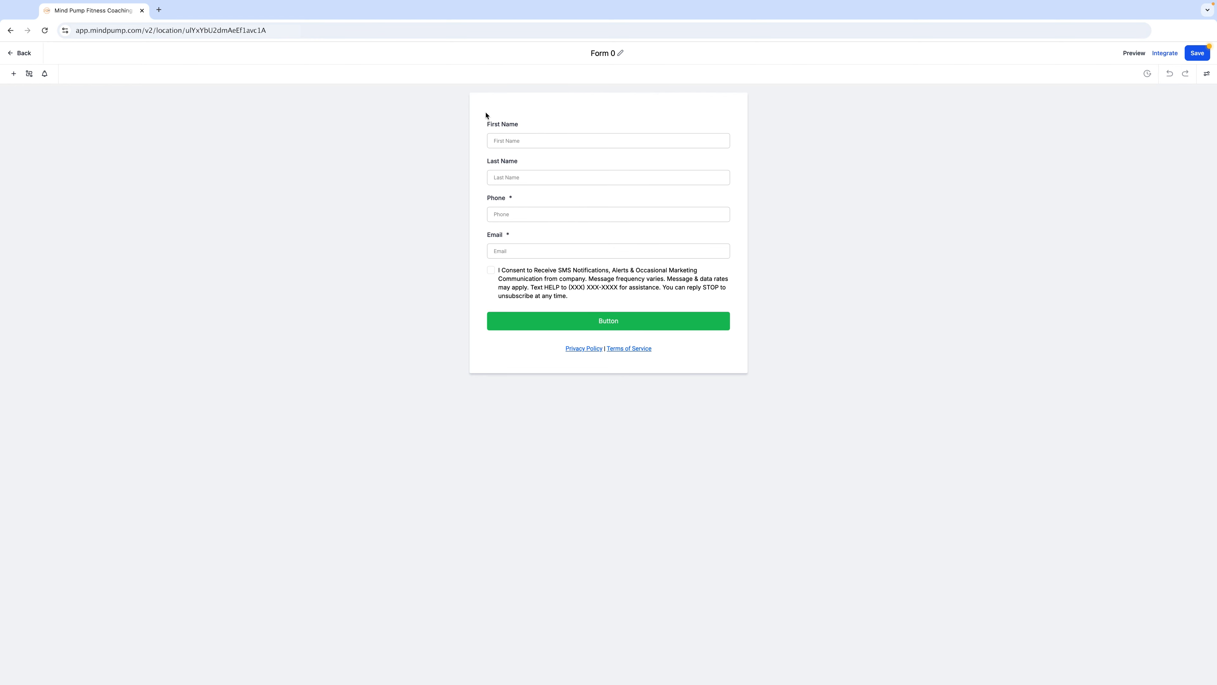
click(522, 140)
click(530, 176)
click(535, 211)
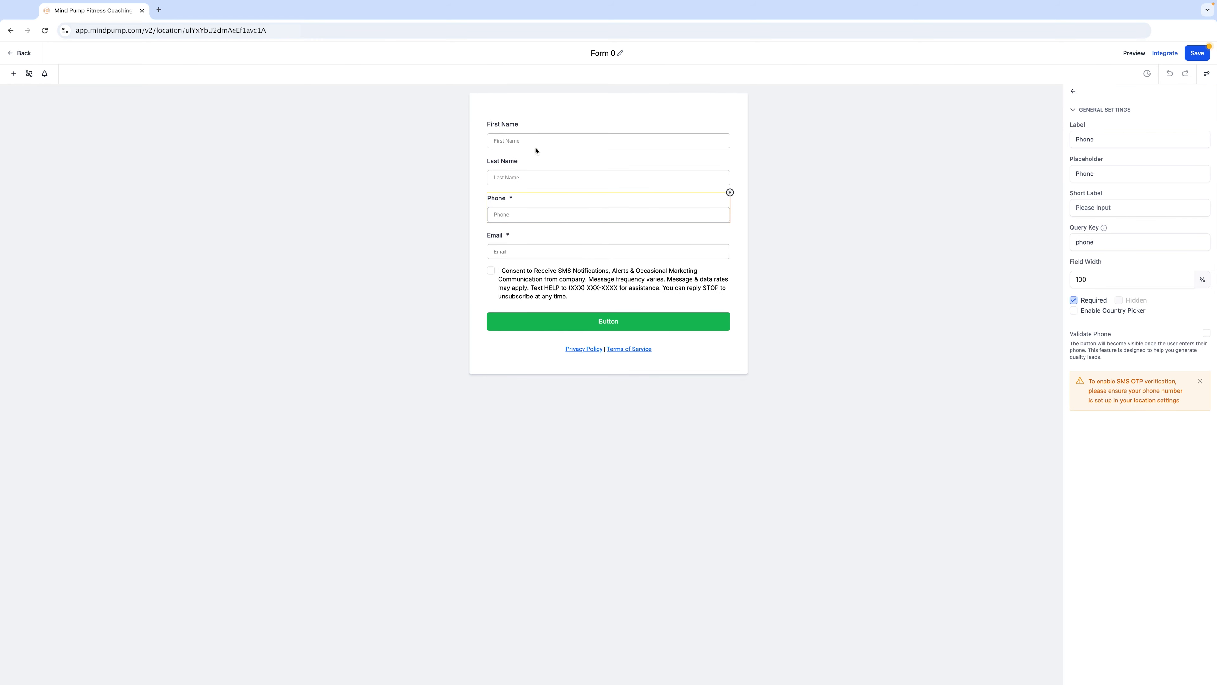
click(537, 134)
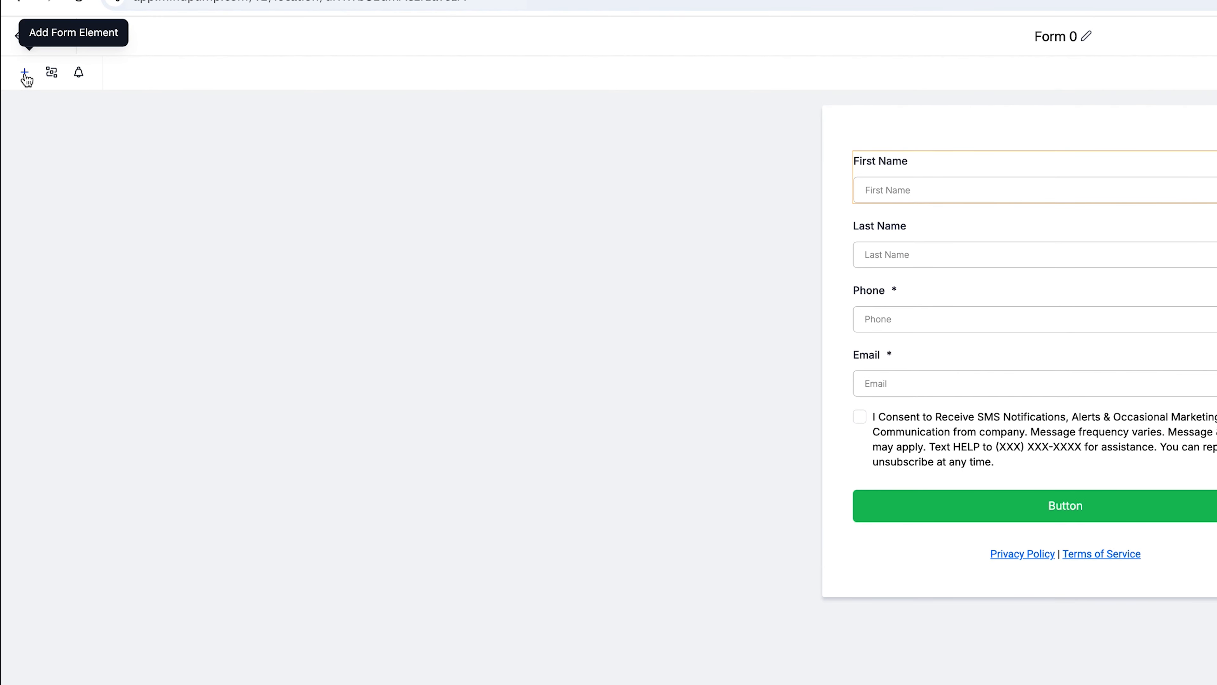
Show the available form elements and look through the quick-add elements and the custom fields
click(24, 72)
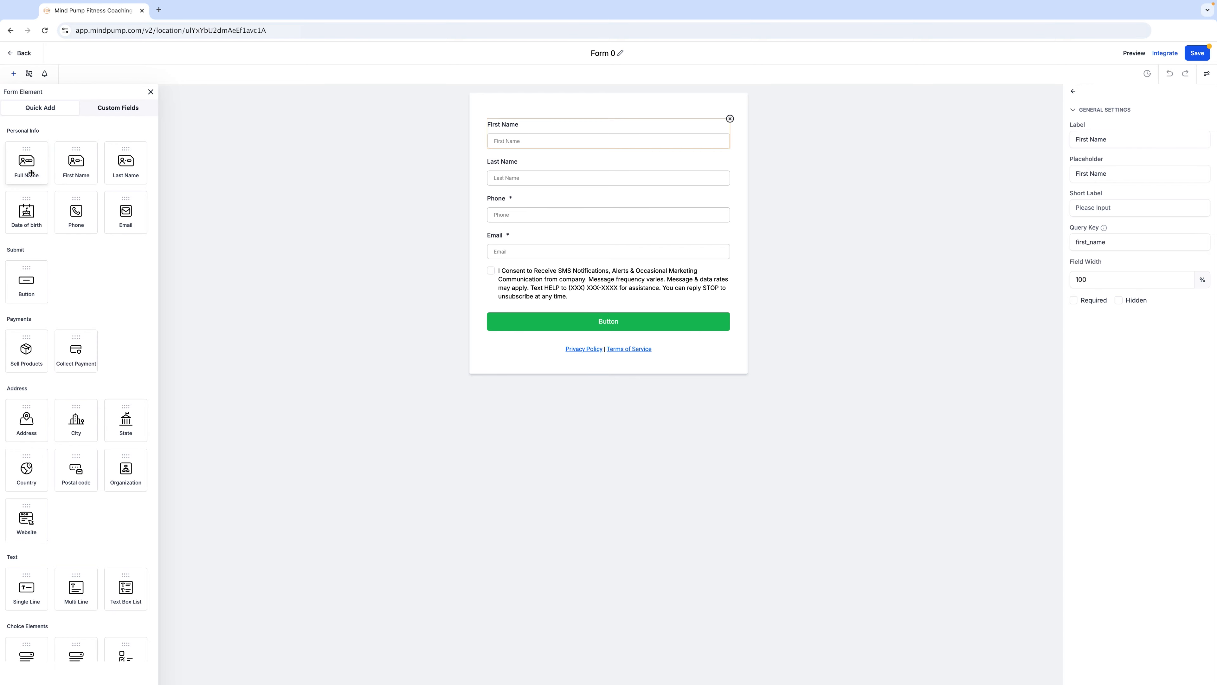
scroll(78, 314, down, 7)
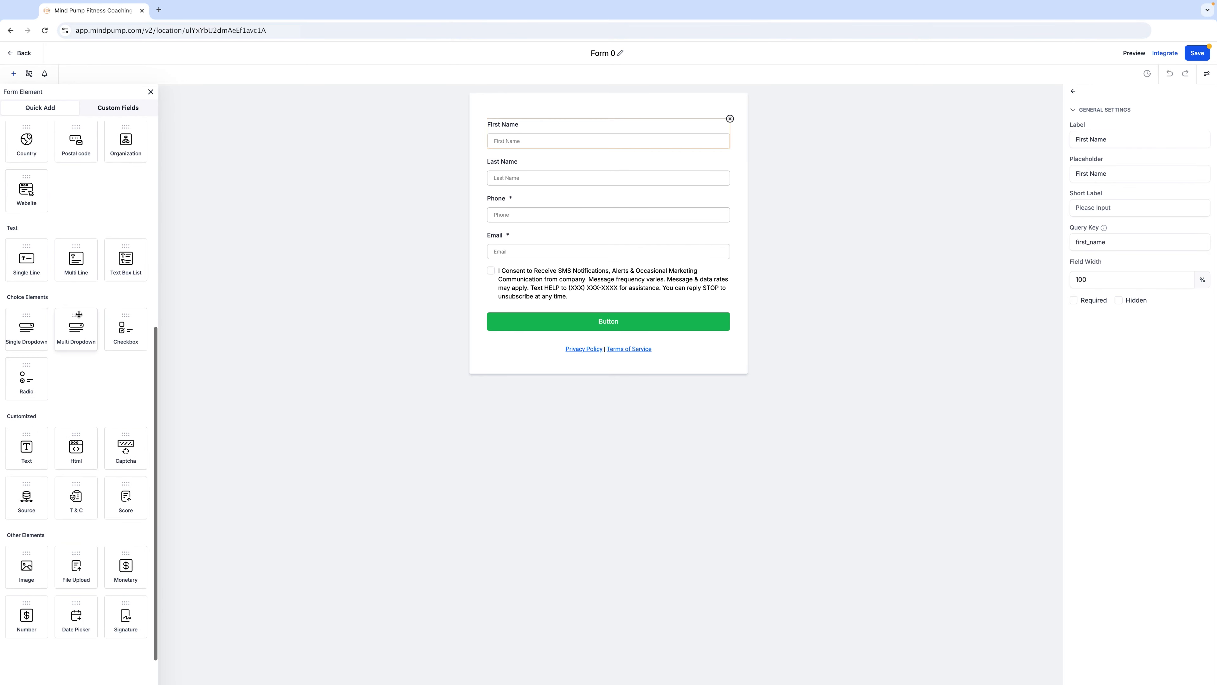
scroll(72, 374, up, 7)
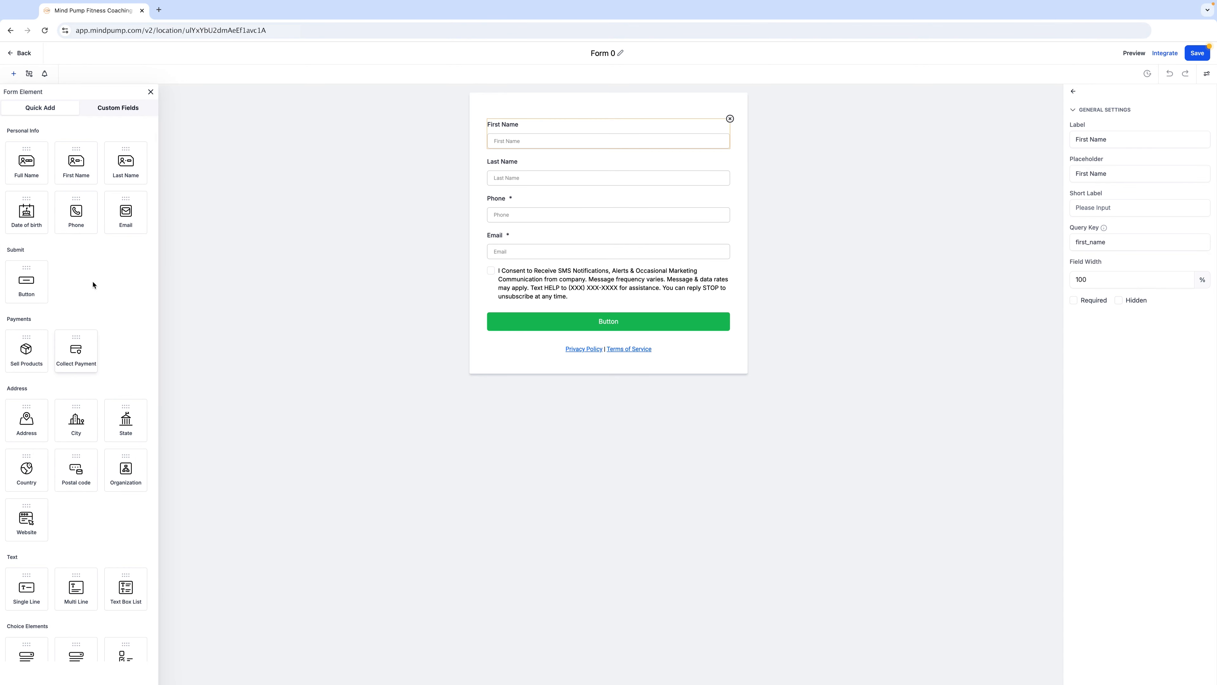
click(89, 113)
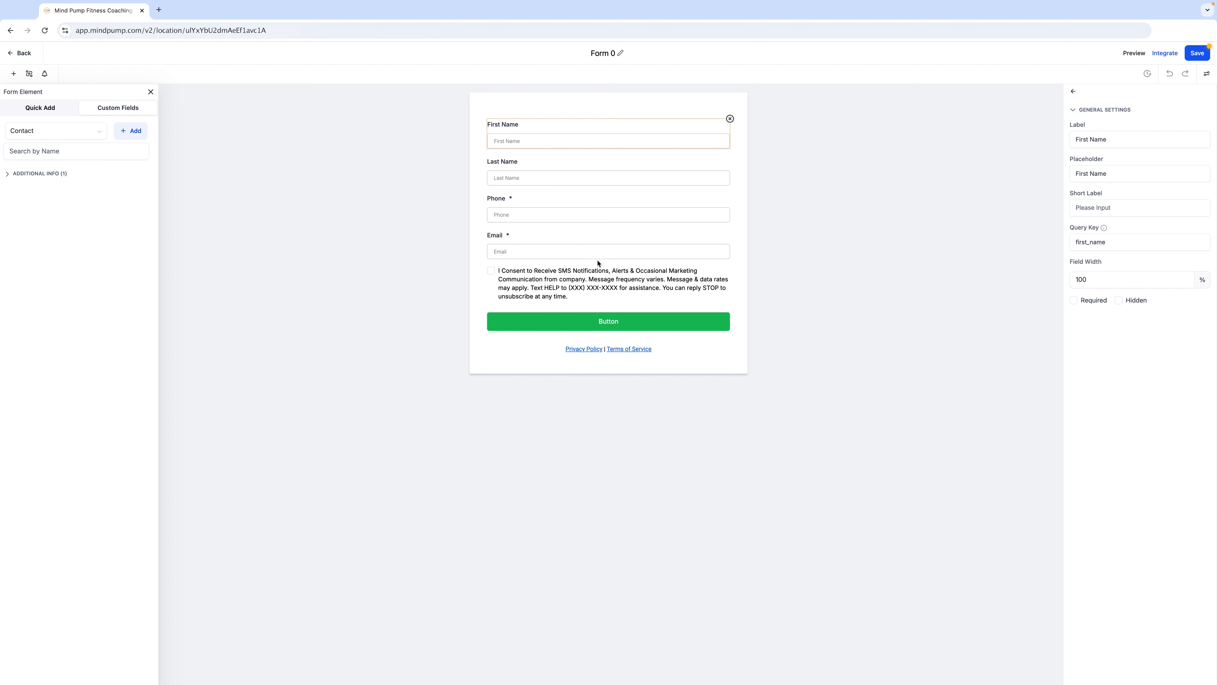
click(43, 112)
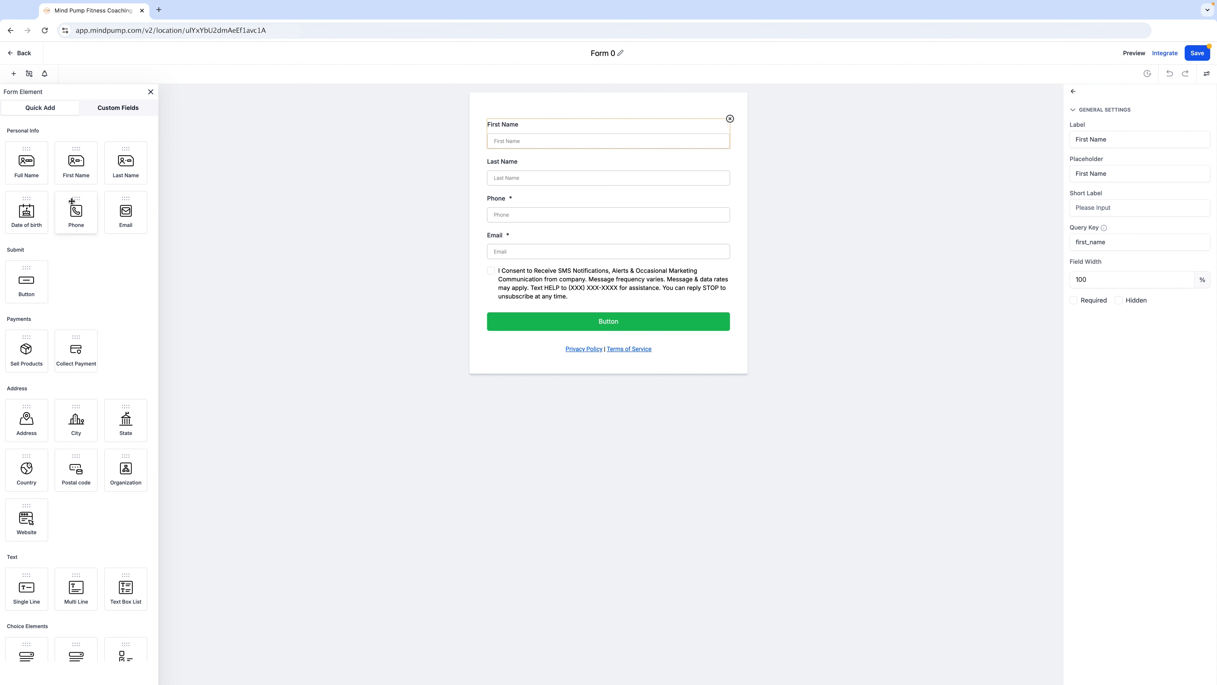
Delete the default First Name, Last Name, Phone and Email fields from the form
click(1015, 223)
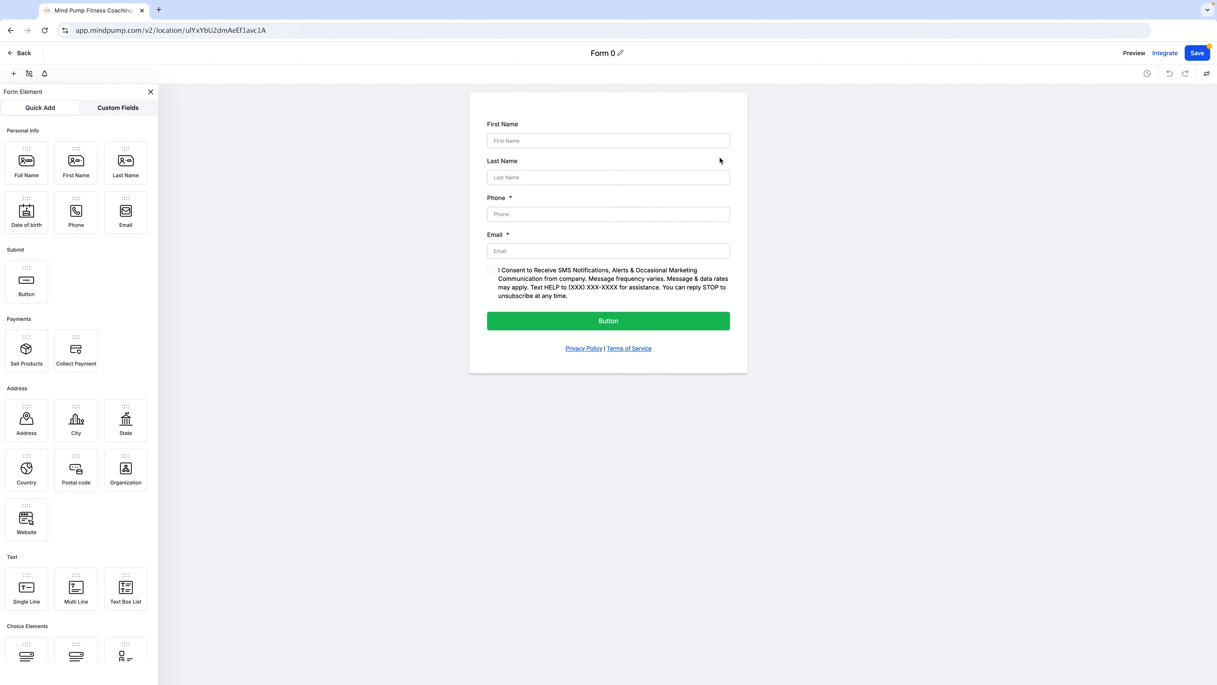
click(726, 126)
click(730, 119)
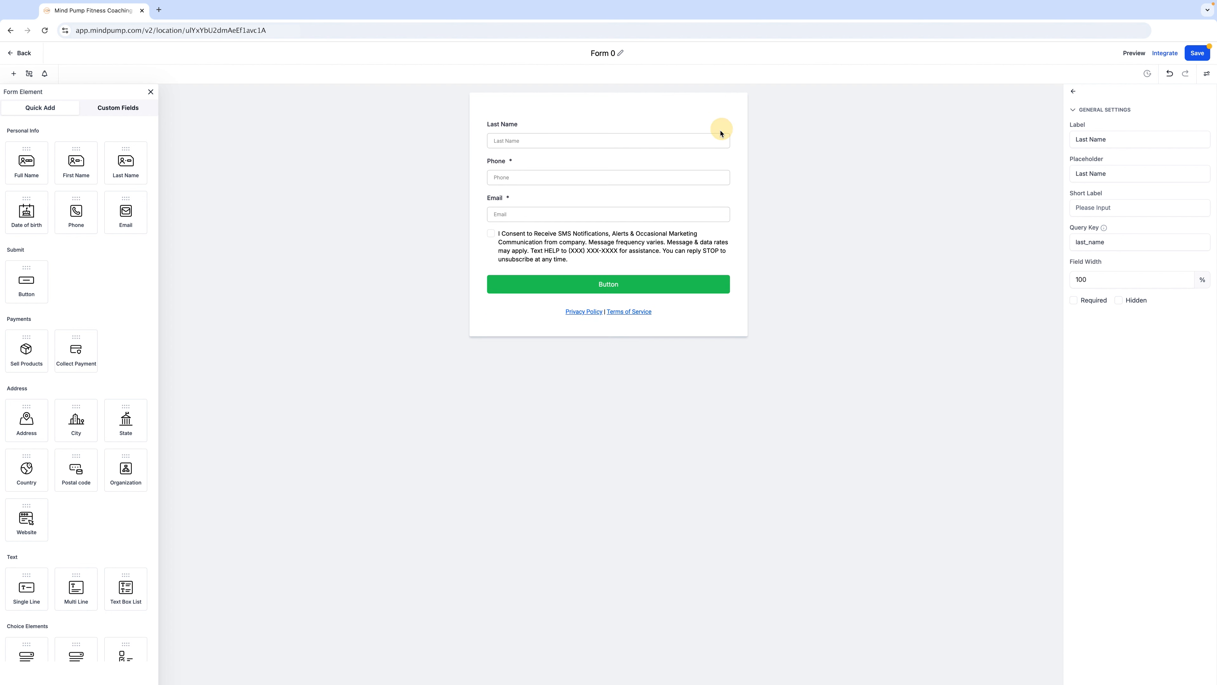
click(720, 129)
click(729, 118)
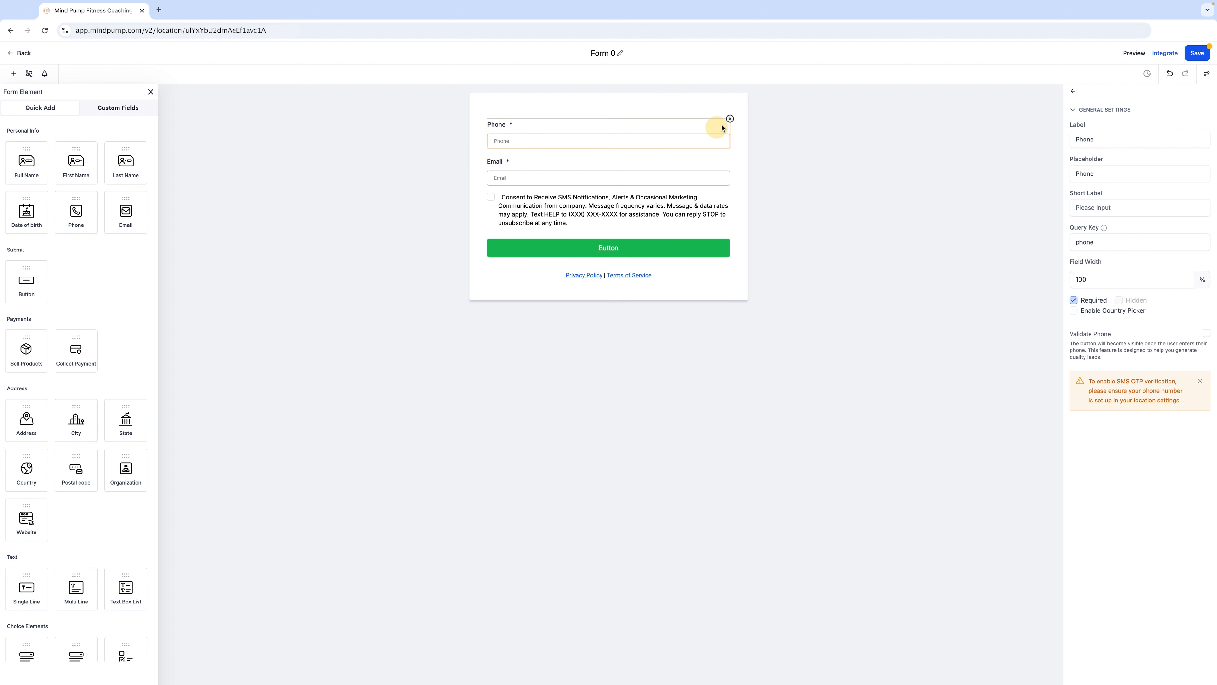
click(730, 118)
click(720, 130)
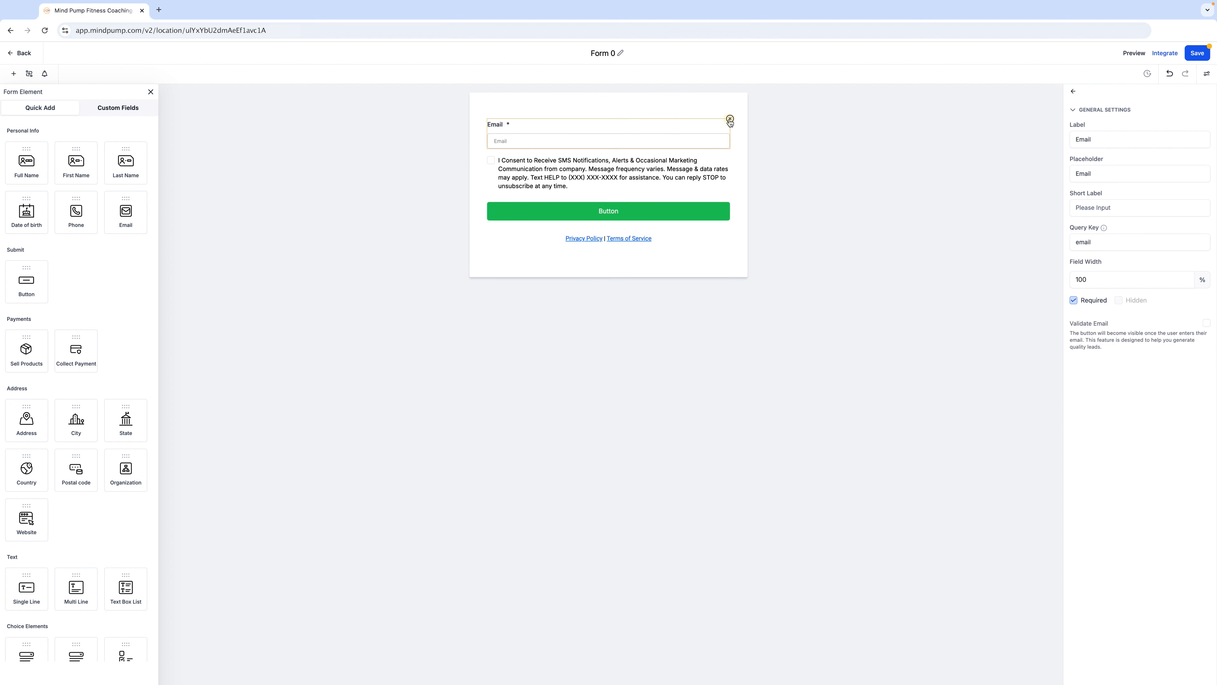
click(730, 119)
Delete the consent checkbox, the submit button and the Privacy Policy and Terms of Service text from the form
click(715, 129)
click(730, 119)
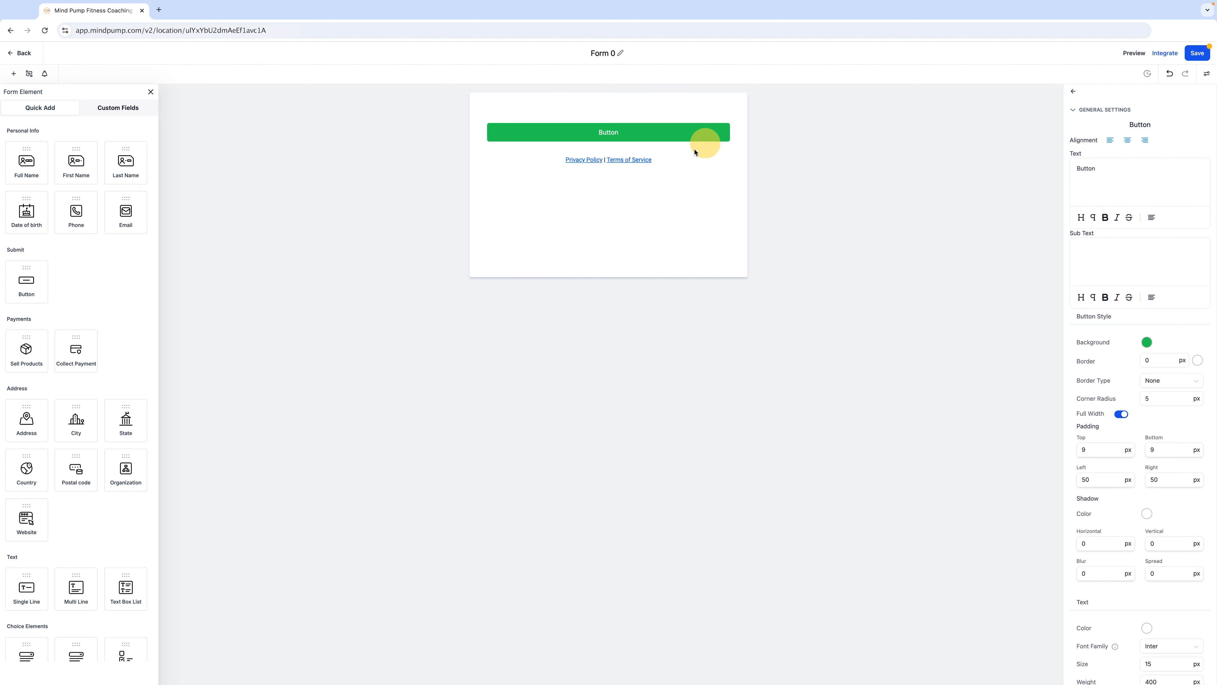
click(727, 117)
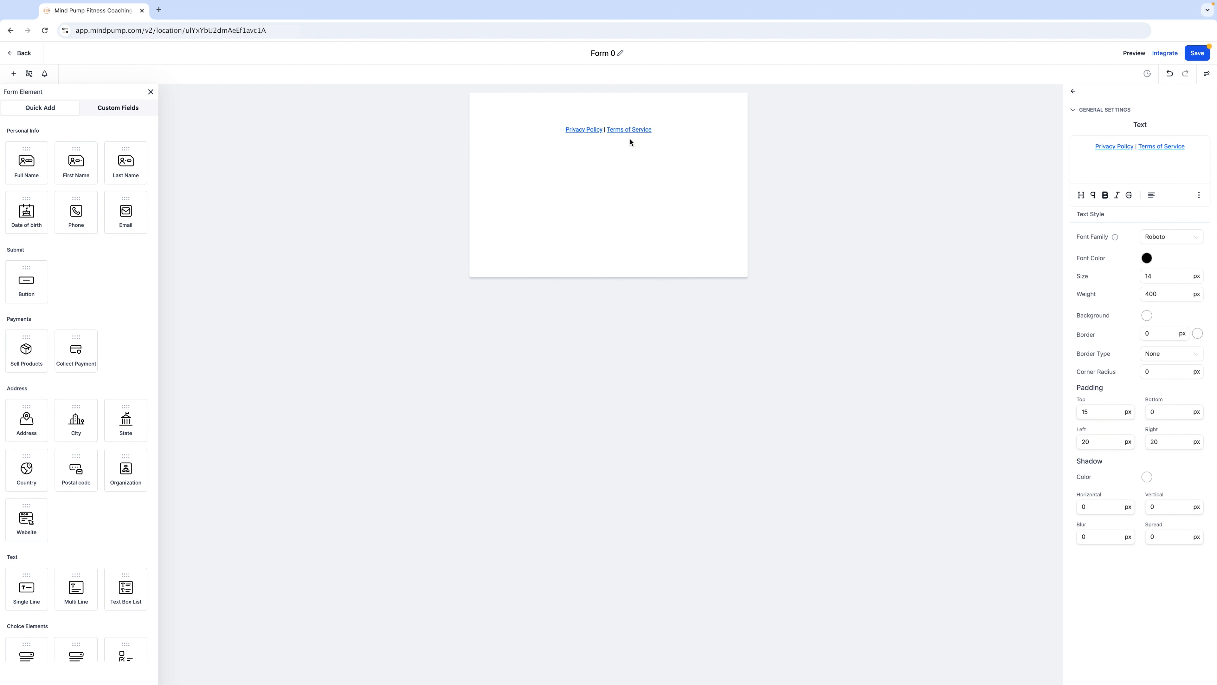
click(654, 132)
click(729, 119)
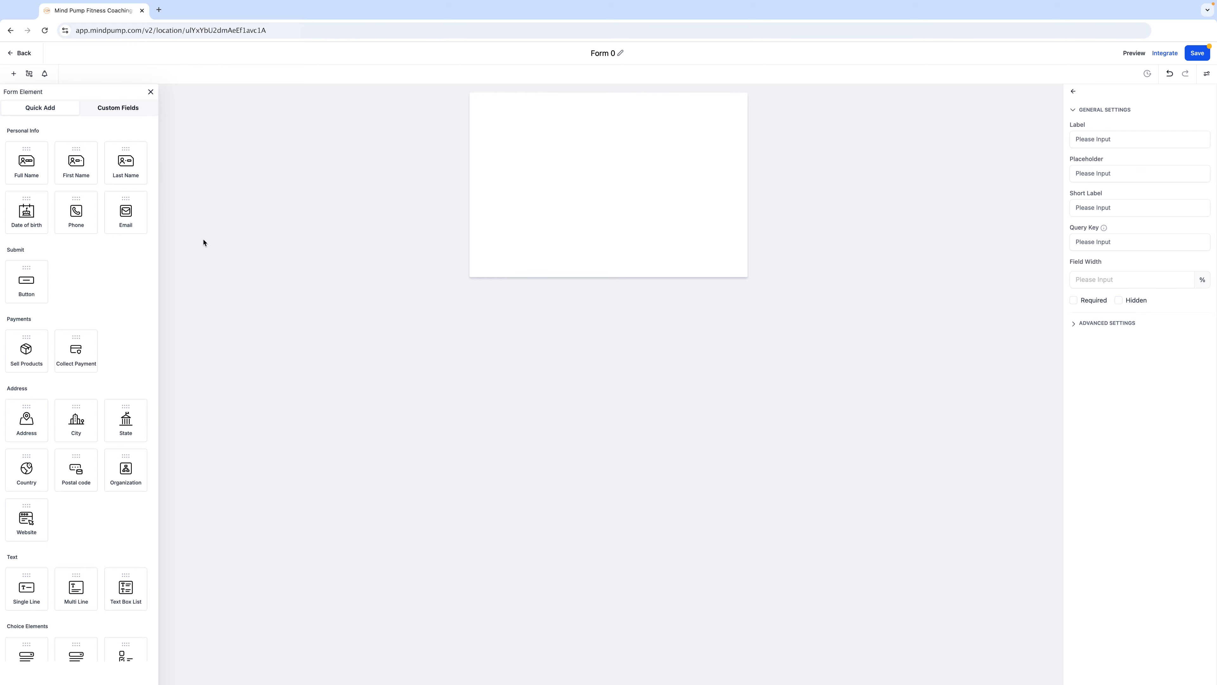
Add a First Name field and a Last Name field to the empty form
drag(85, 163, 503, 146)
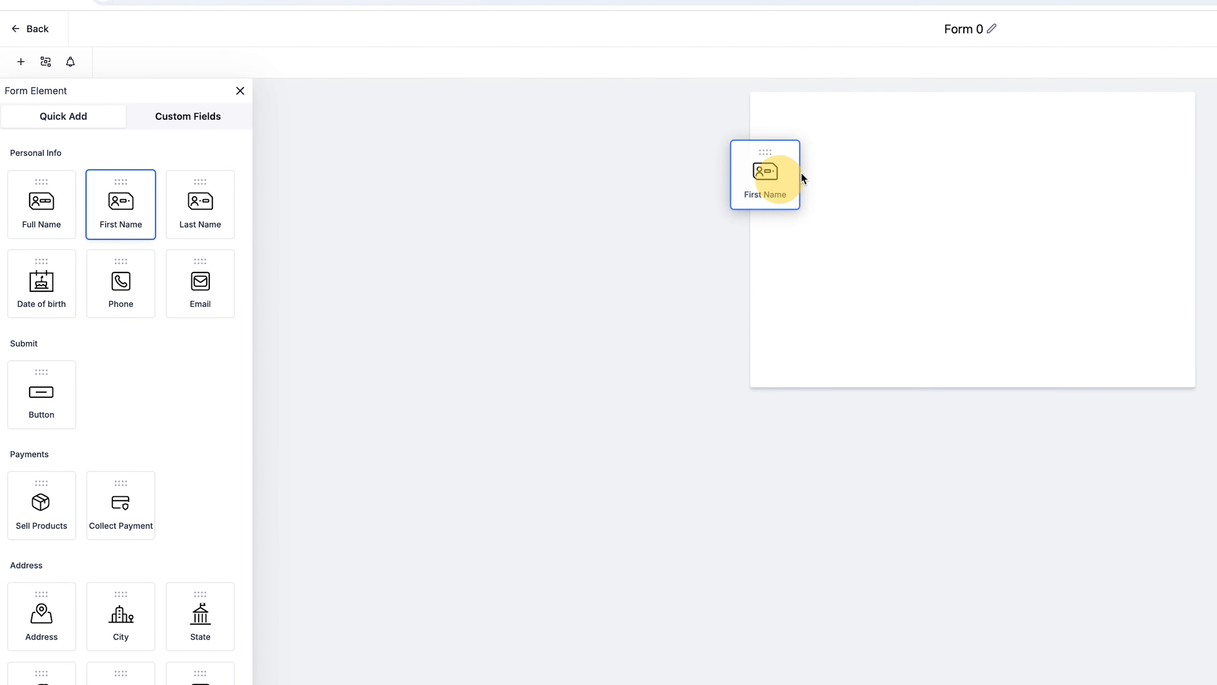
drag(803, 178, 875, 160)
drag(200, 208, 829, 158)
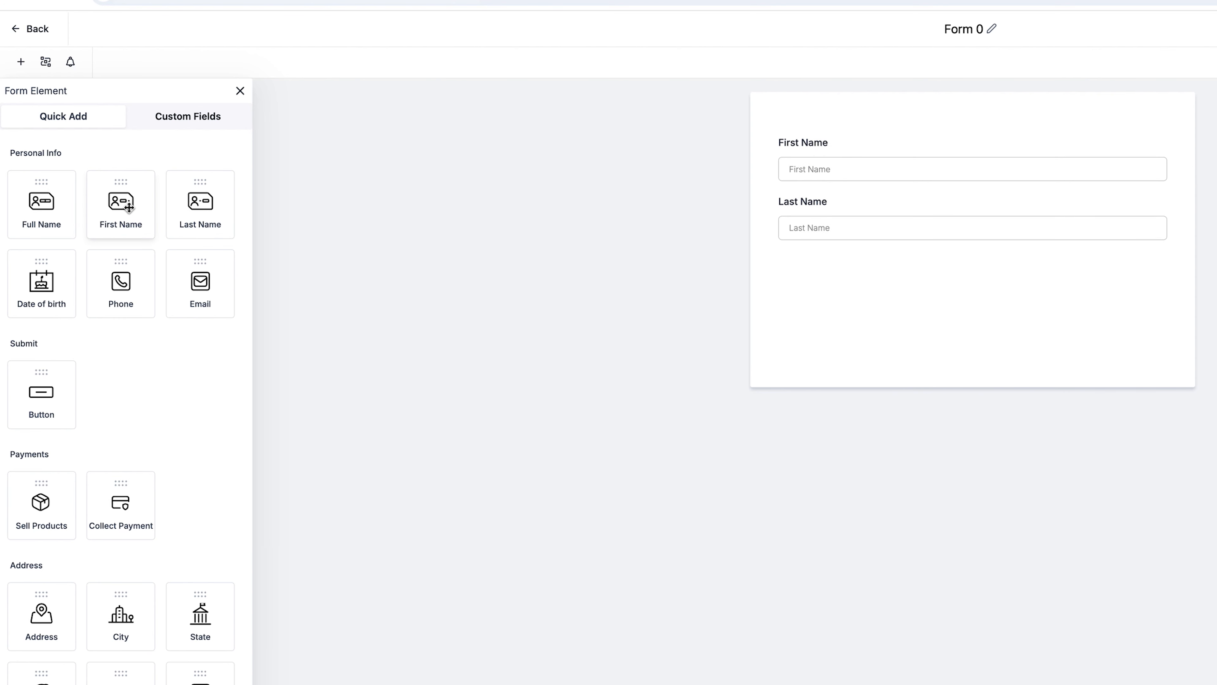
Delete the Last Name field and add it again below the First Name field
click(850, 212)
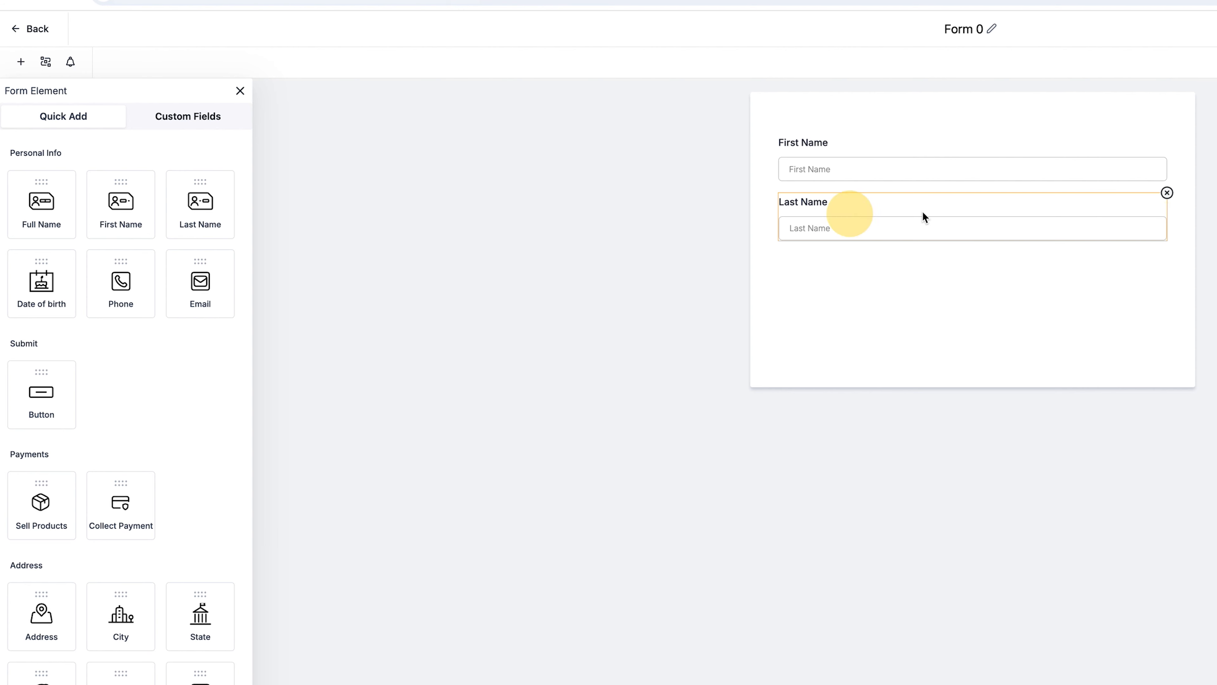
click(1167, 194)
drag(206, 218, 917, 263)
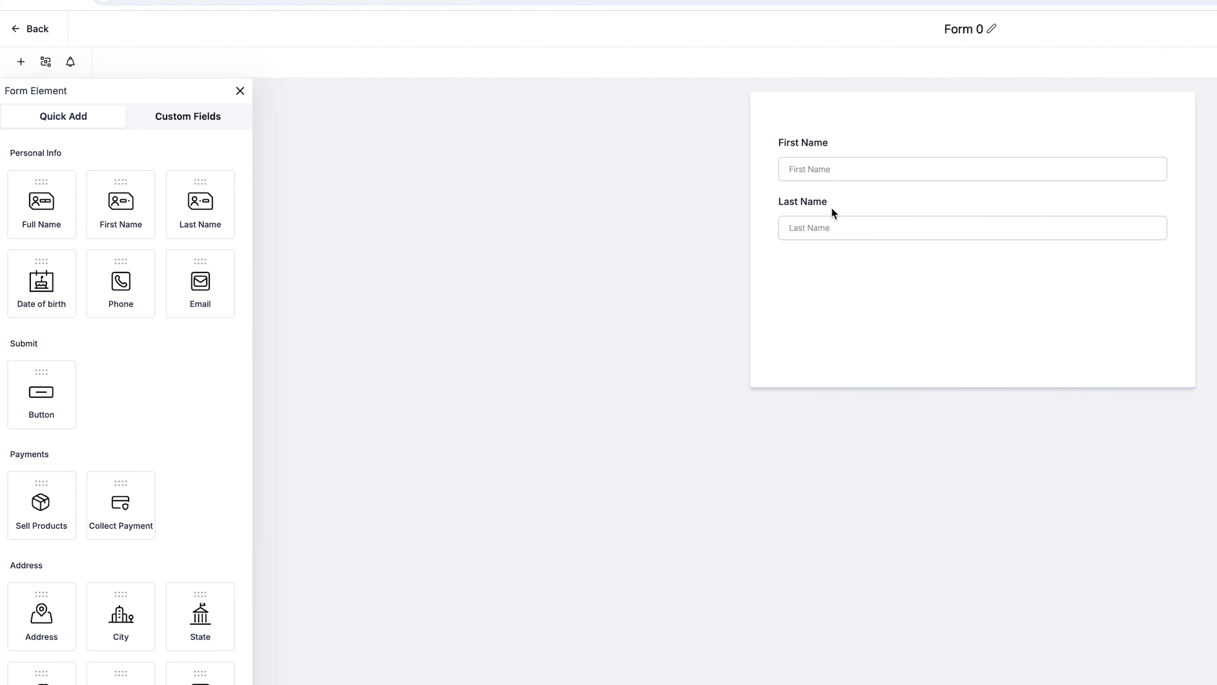
Examine the First Name field's general settings, especially its label and query key, and deselect the field
click(820, 168)
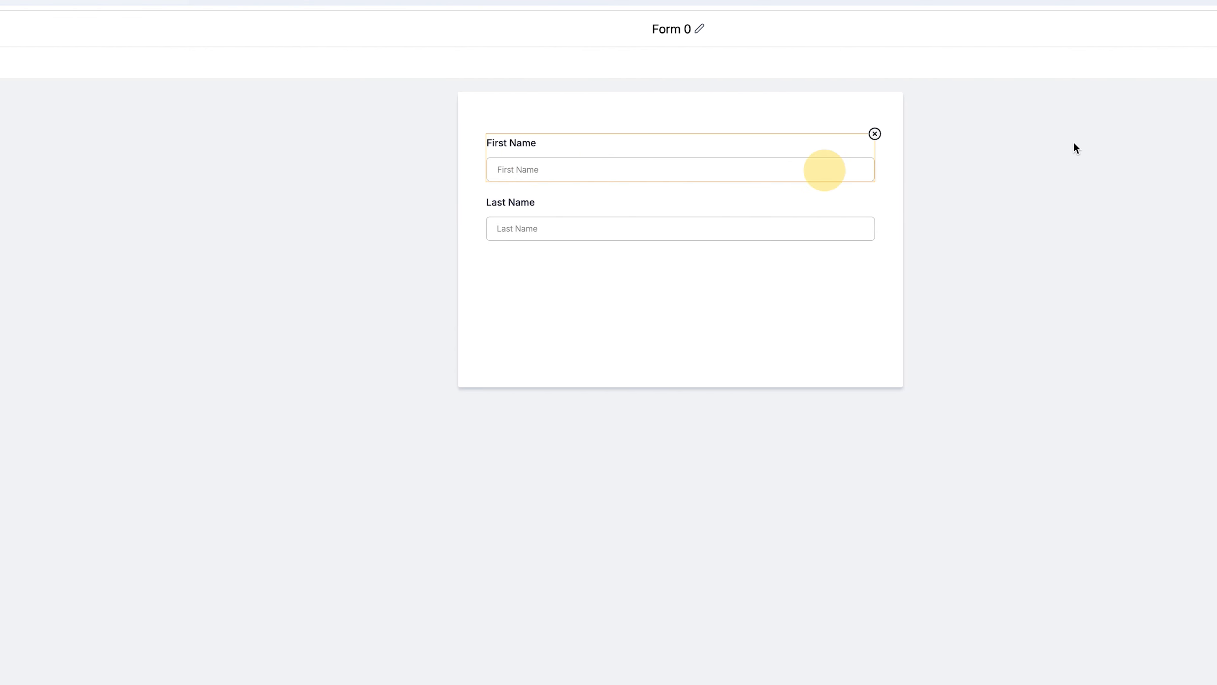
drag(995, 166, 1035, 167)
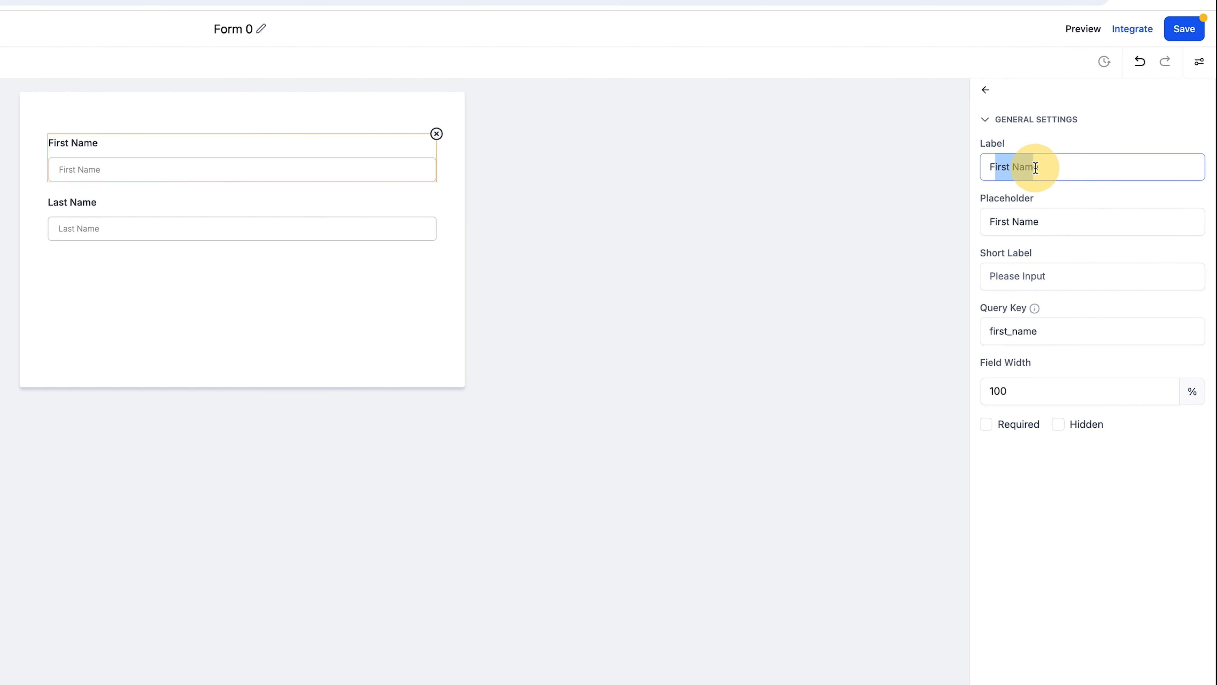
mouse_move(990, 331)
mouse_down()
mouse_move(1041, 333)
mouse_move(989, 330)
mouse_up()
click(1041, 332)
click(1031, 331)
click(992, 331)
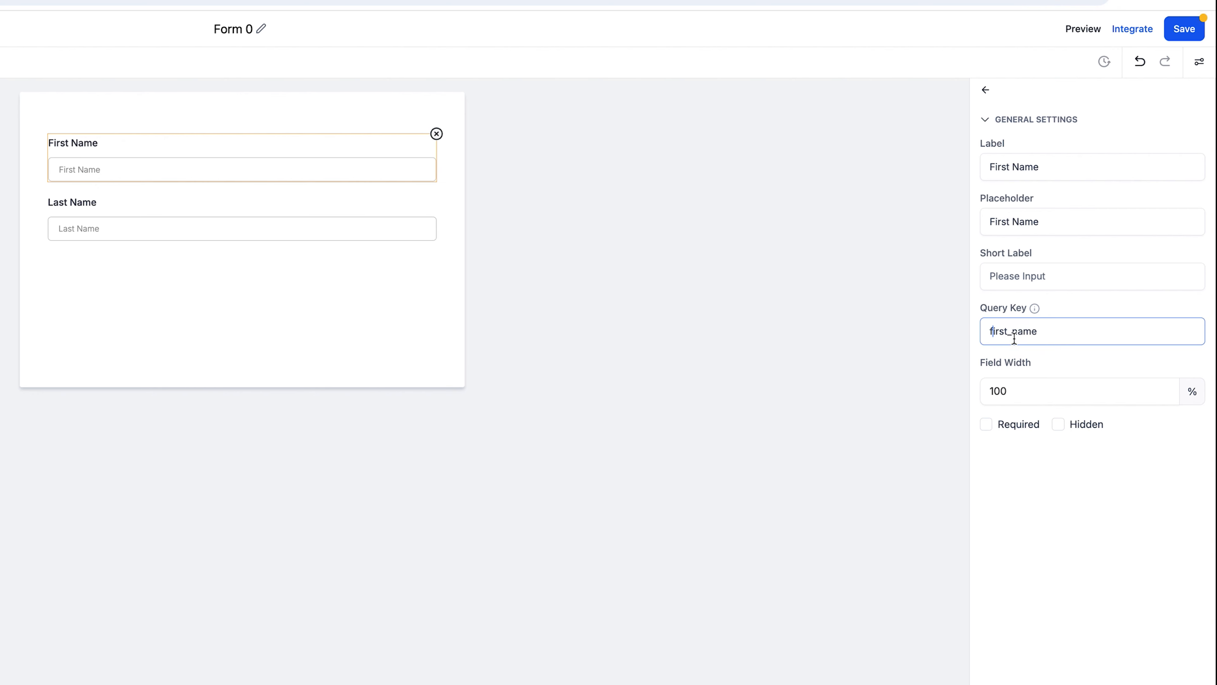
click(80, 169)
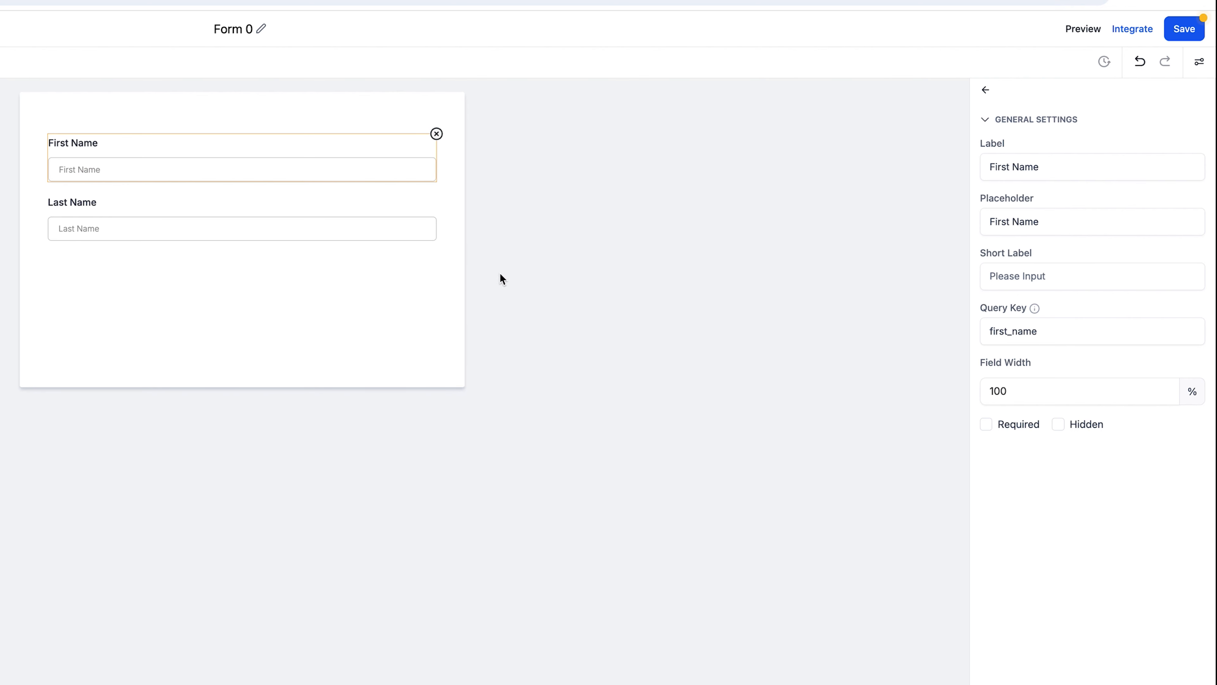
click(462, 269)
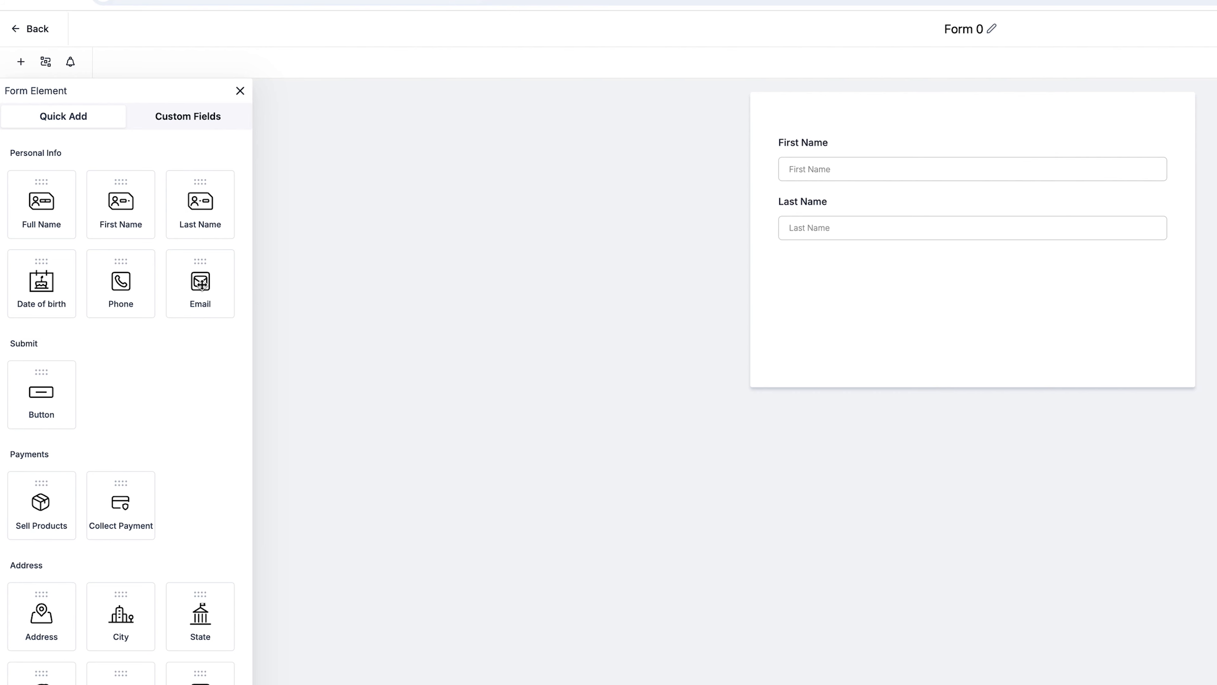
Add an Email field to the form and place it below the Last Name field
drag(201, 283, 983, 315)
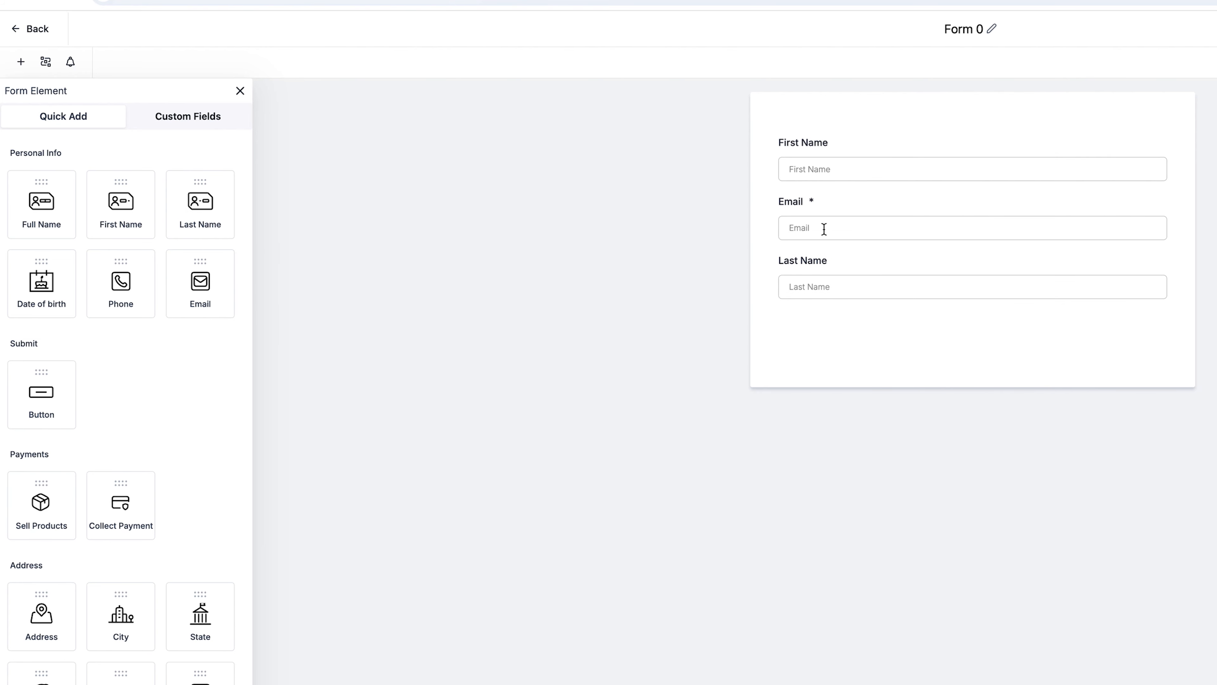
drag(809, 211, 819, 320)
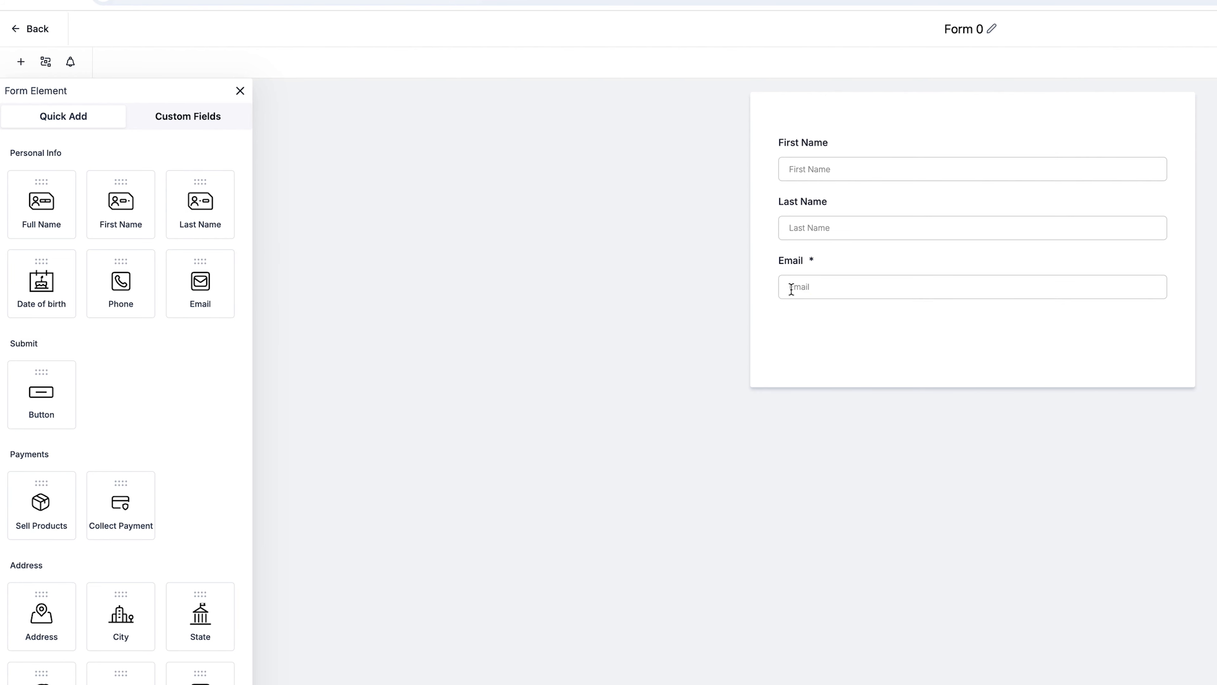
Add a submit button below the Email field and place a T & C element between the two
drag(46, 398, 843, 354)
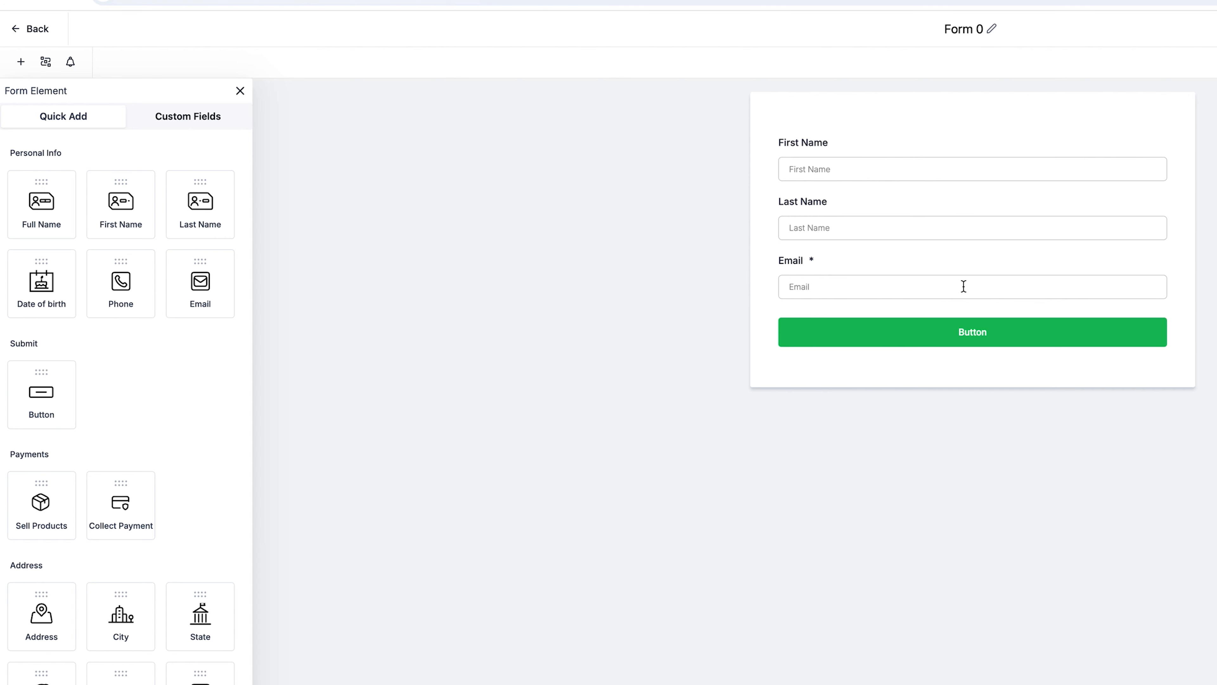
scroll(125, 301, down, 15)
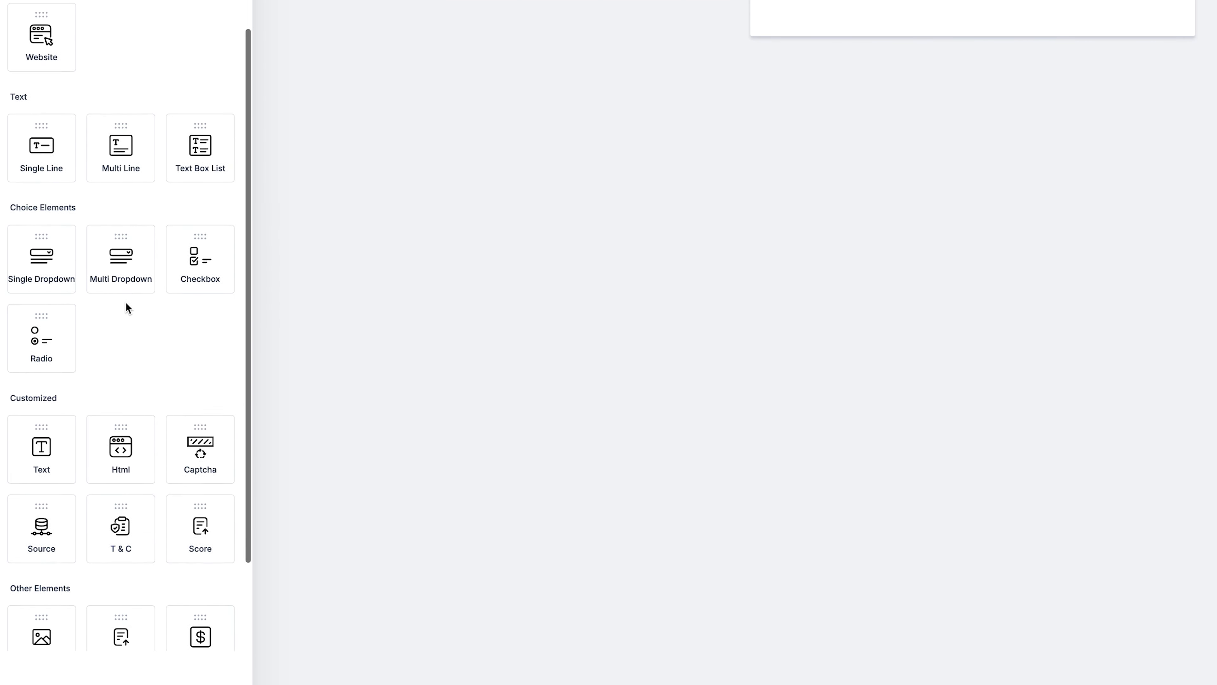
scroll(125, 301, down, 1)
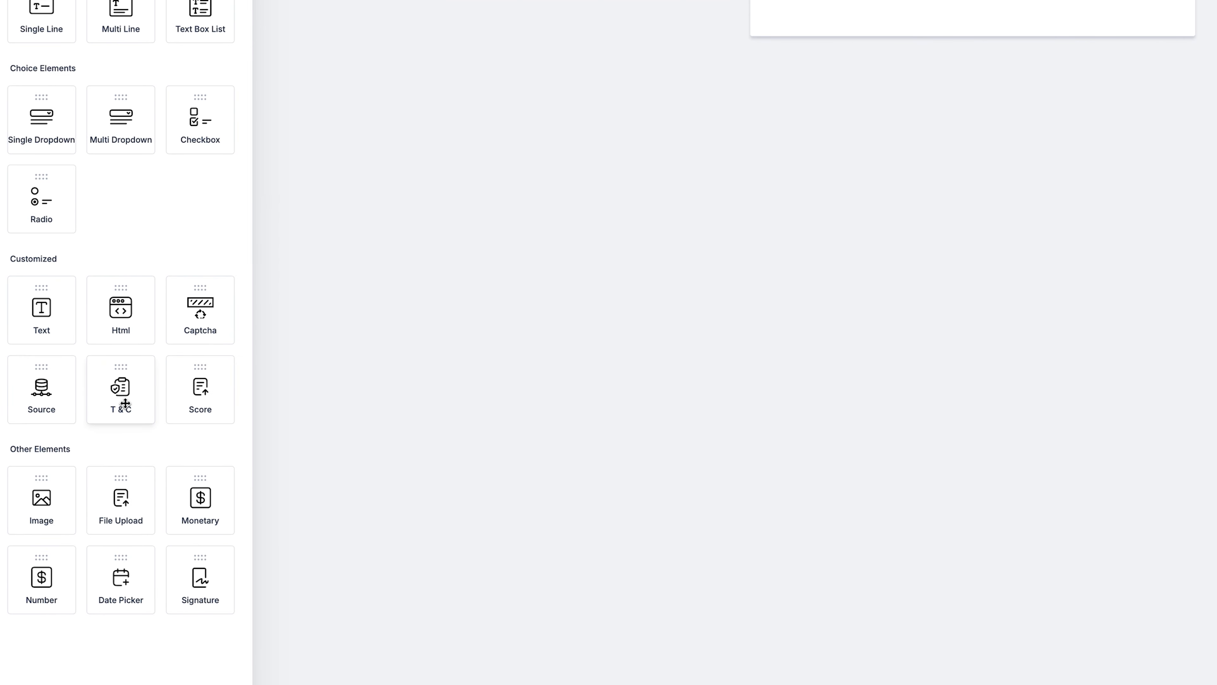
drag(118, 393, 792, 107)
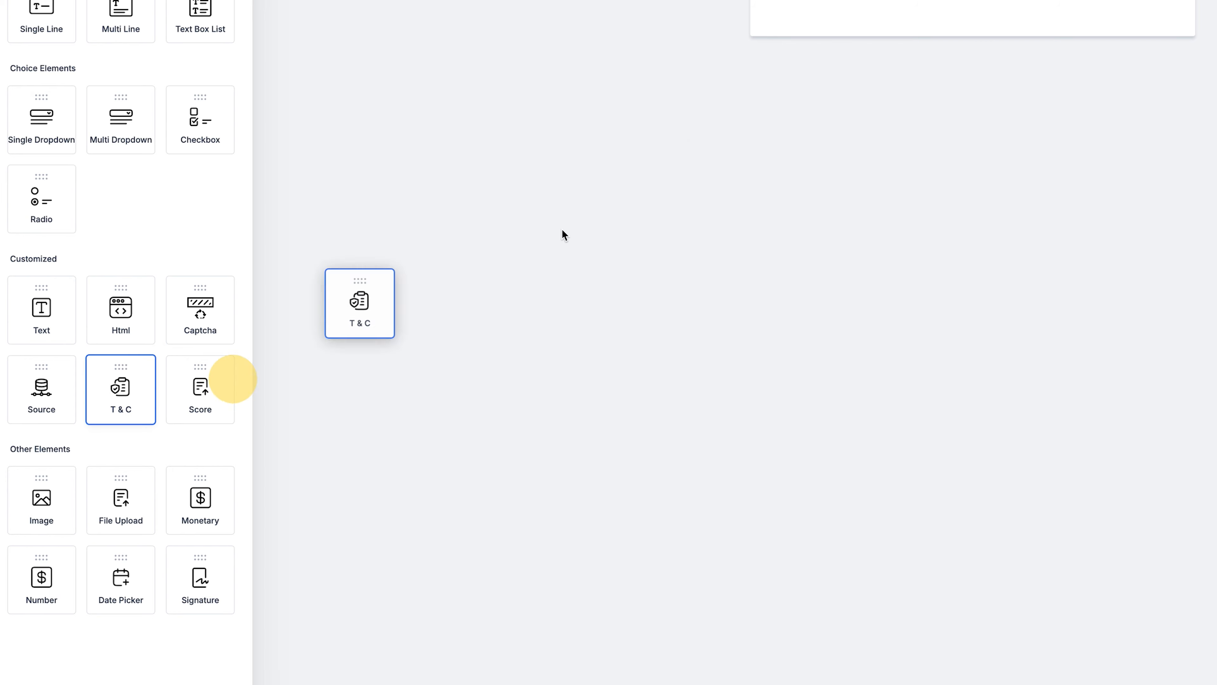
drag(693, 219, 730, 121)
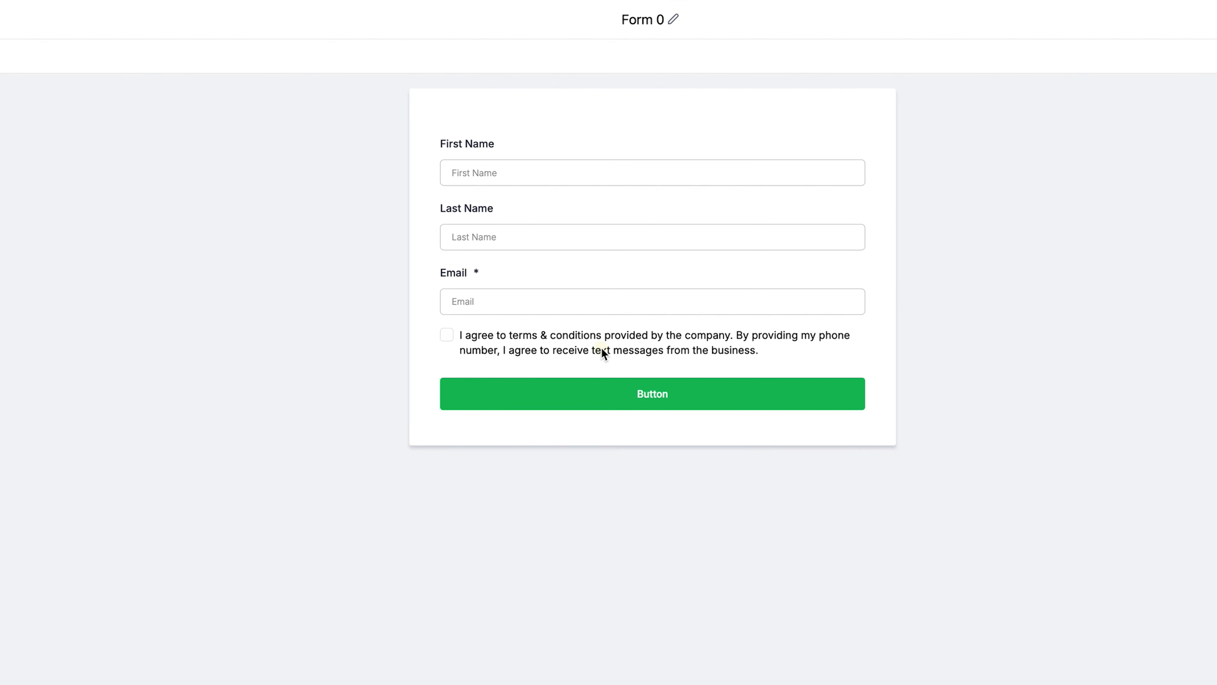
Open the T & C element's settings and view the link insertion dialog for the words "terms & conditions", closing it without adding a link
click(618, 343)
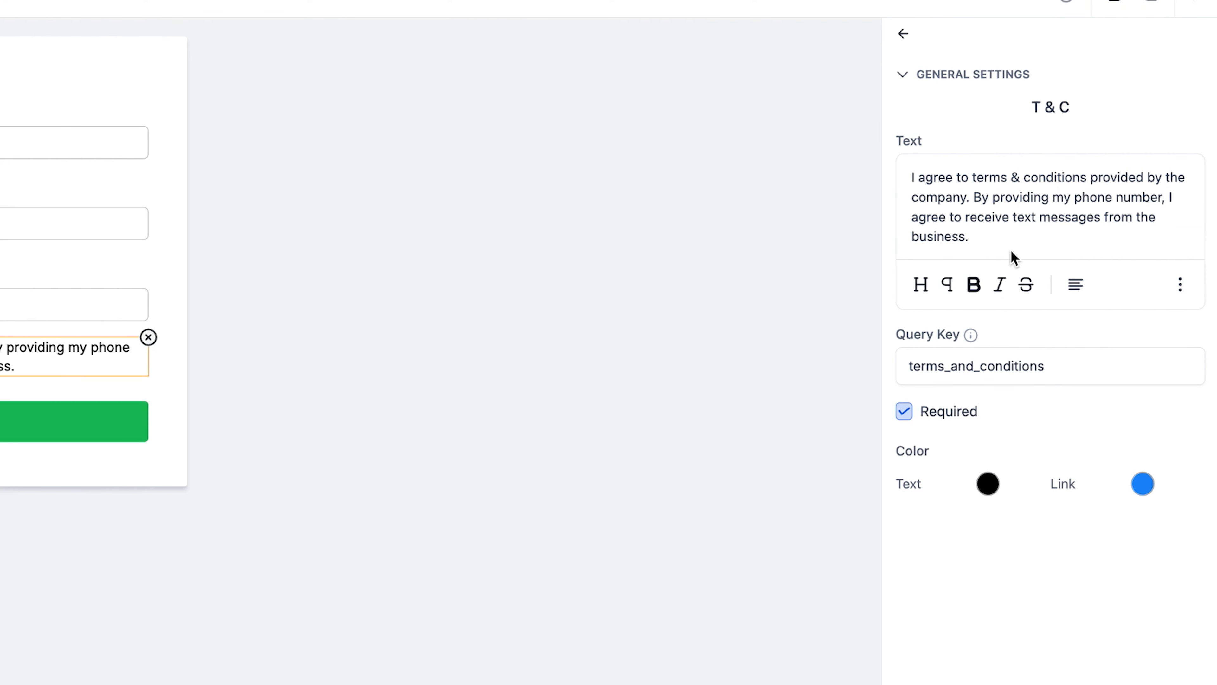
click(986, 217)
drag(1051, 172, 1154, 212)
click(1080, 177)
drag(972, 178, 1086, 184)
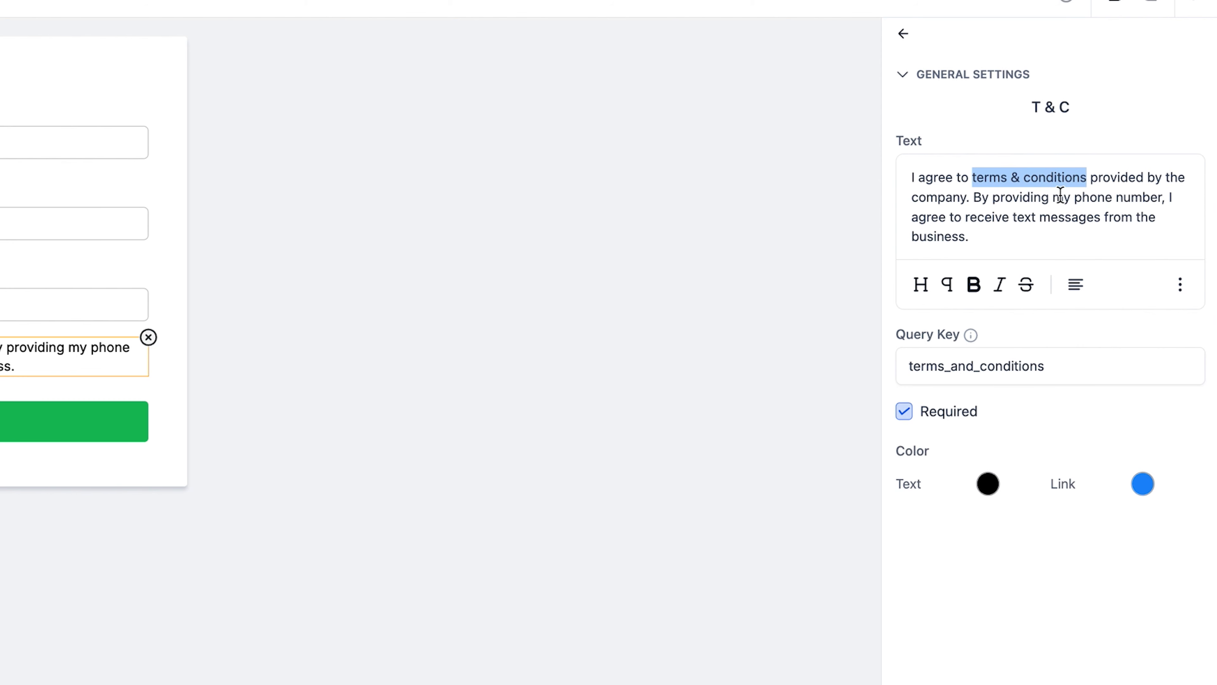
click(1178, 292)
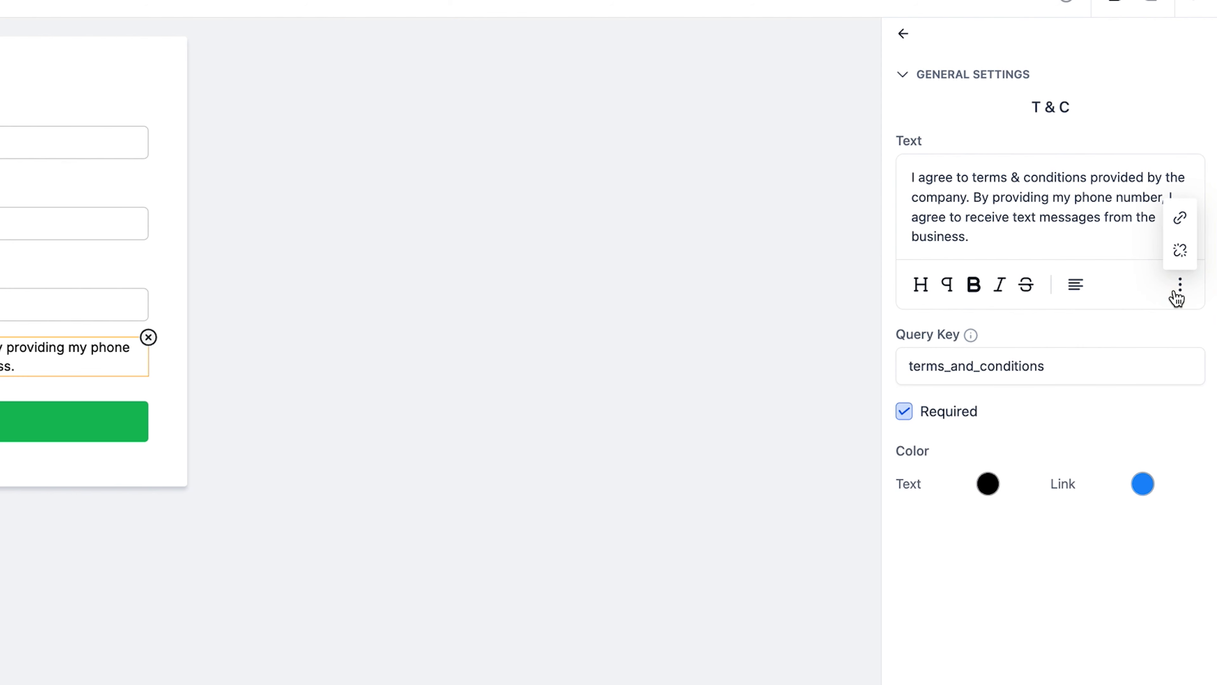
click(1178, 221)
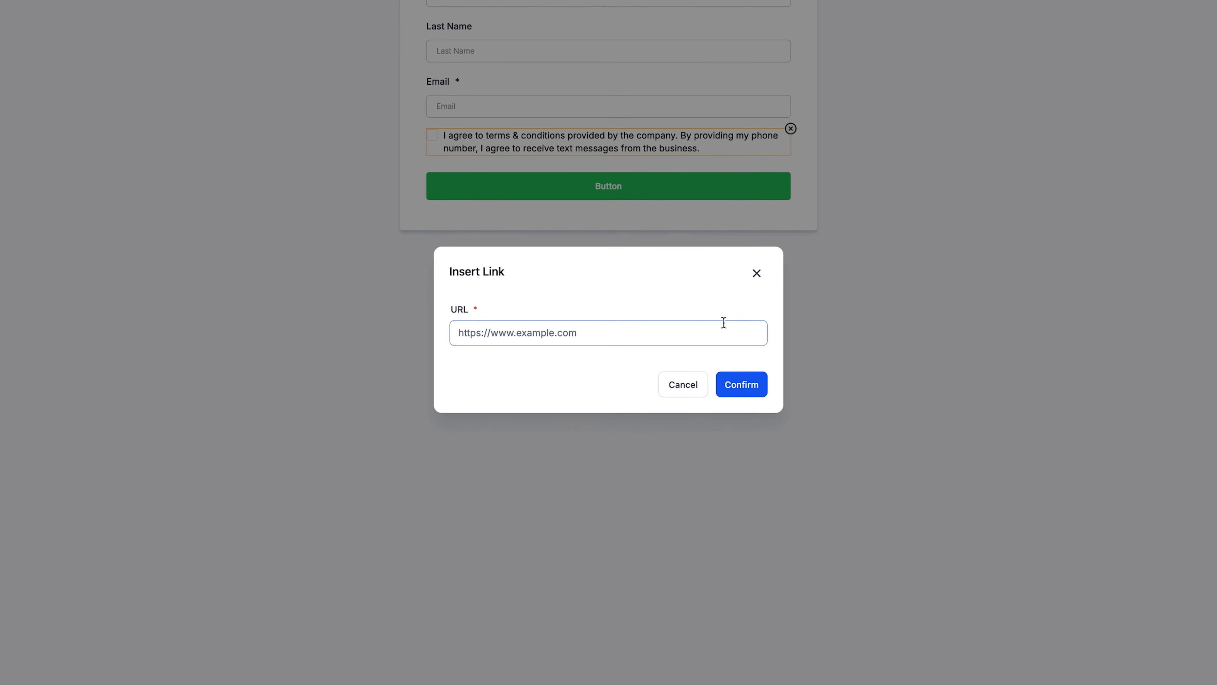
click(757, 273)
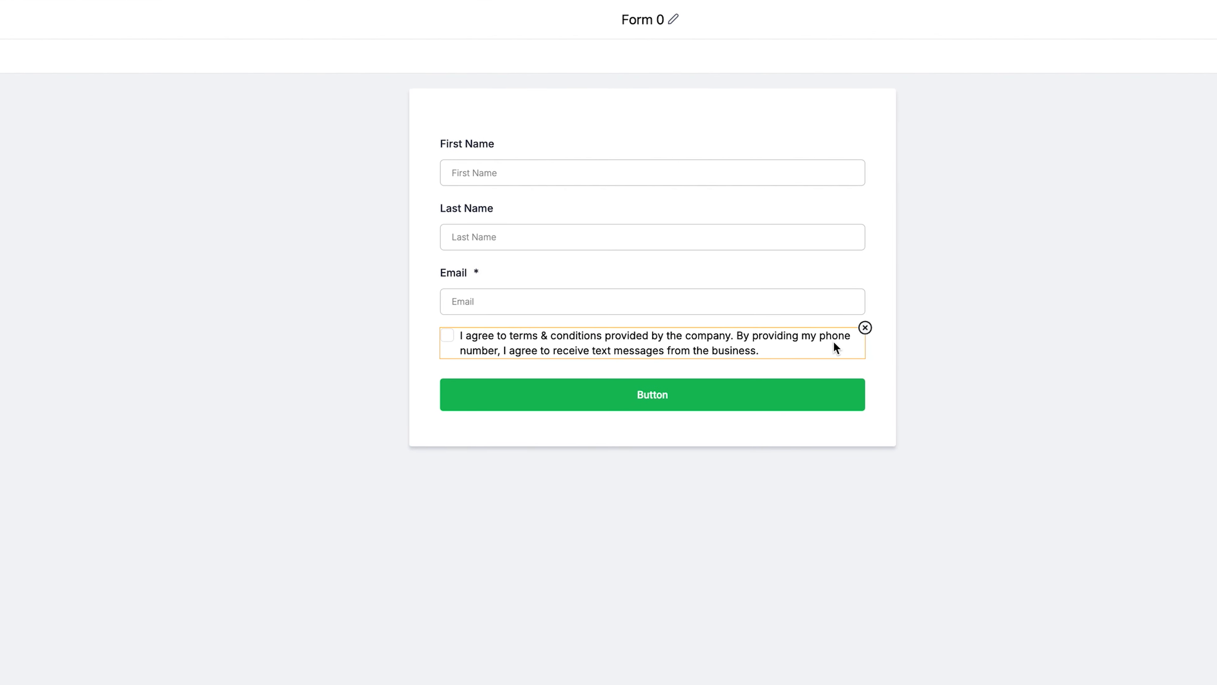
Replace "phone number" with "email address" in the T & C element's consent text
click(781, 194)
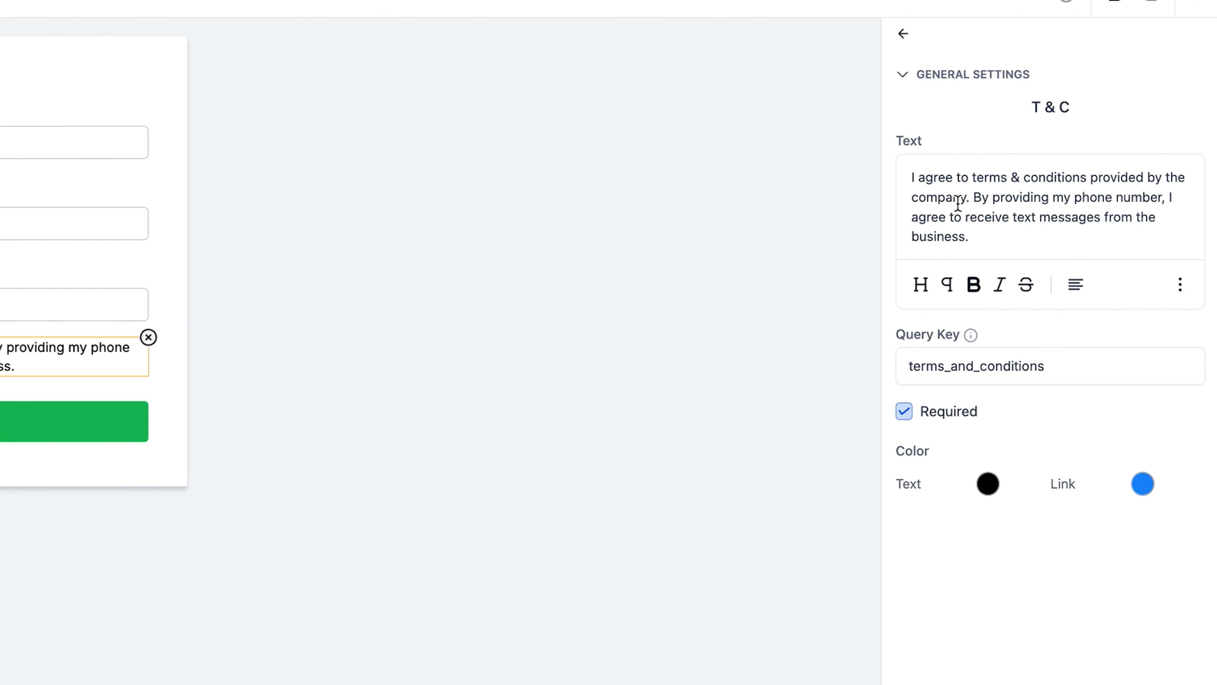
drag(1079, 190, 1159, 197)
key(BackSpace)
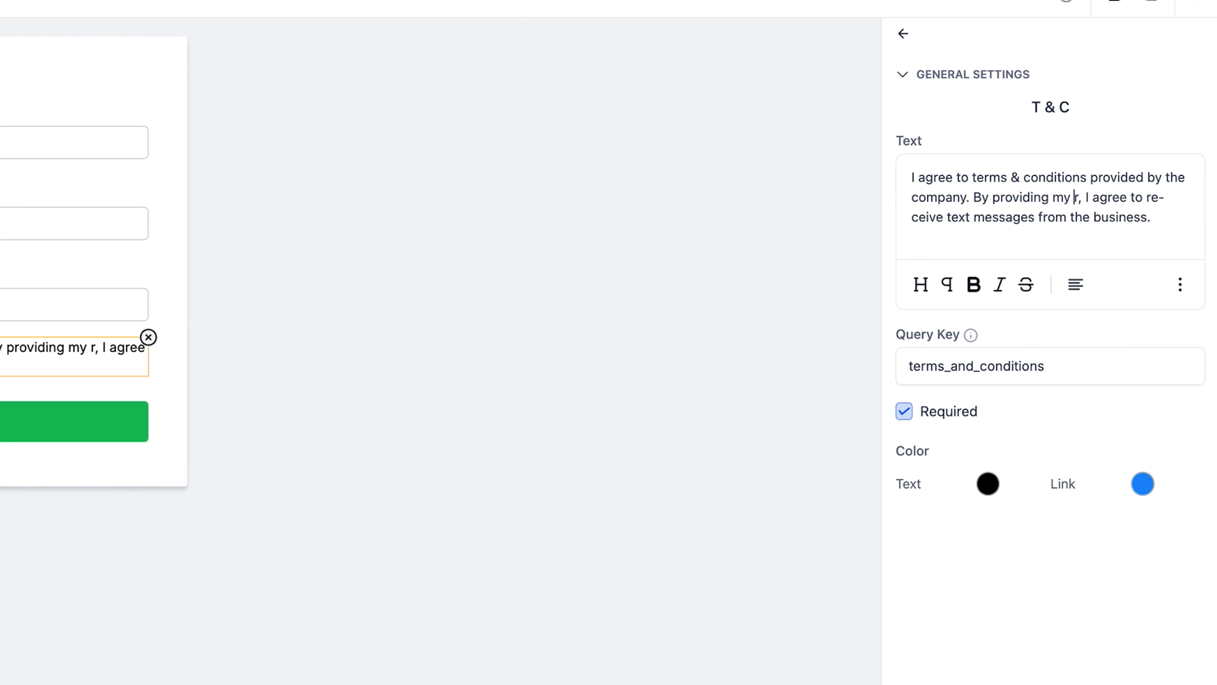
text(email adres)
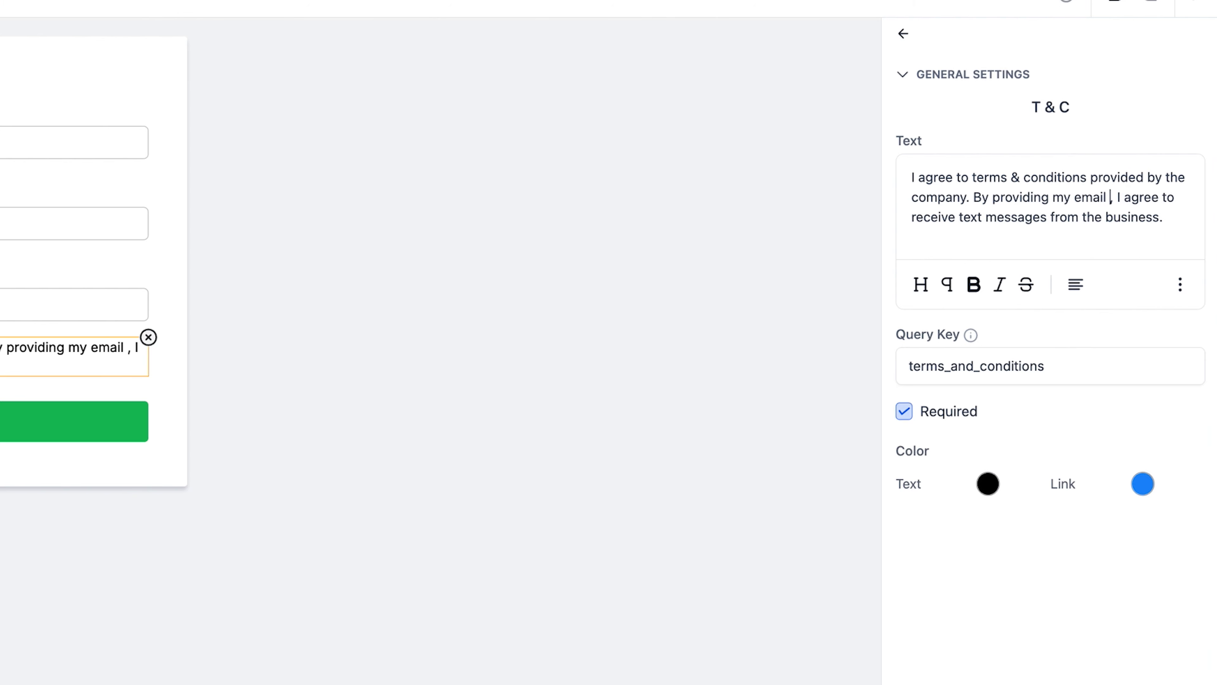
text(ss)
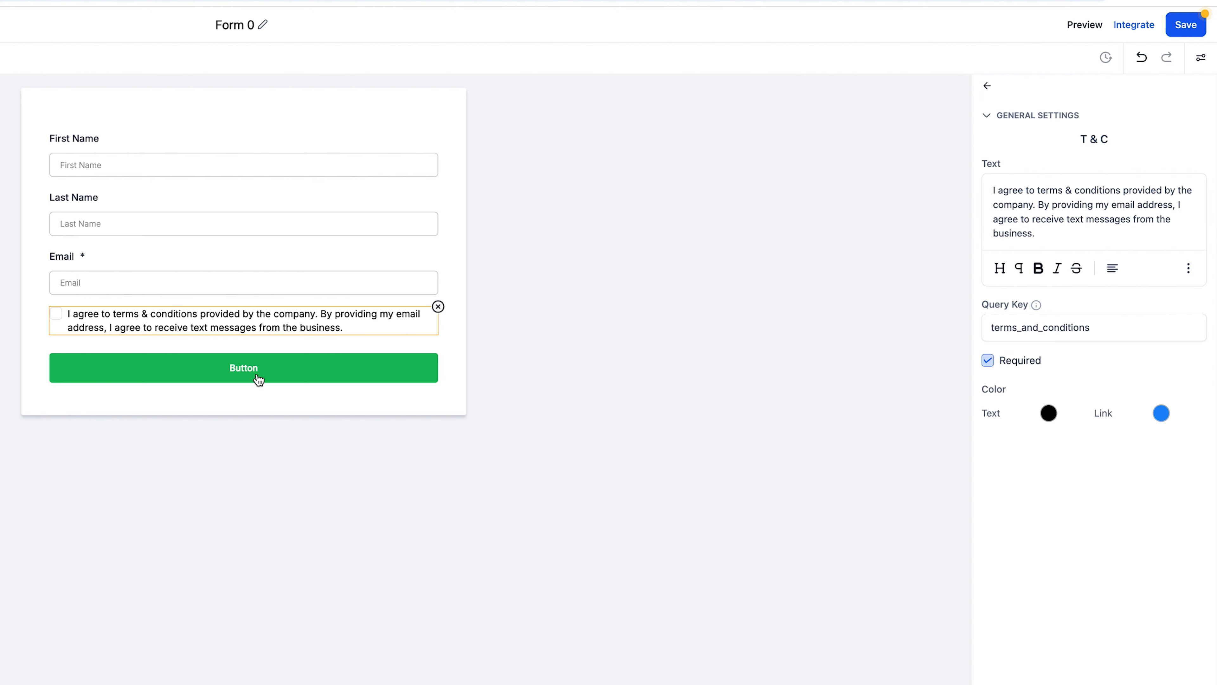
Change the submit button's background colour to turquoise in its style settings
click(260, 380)
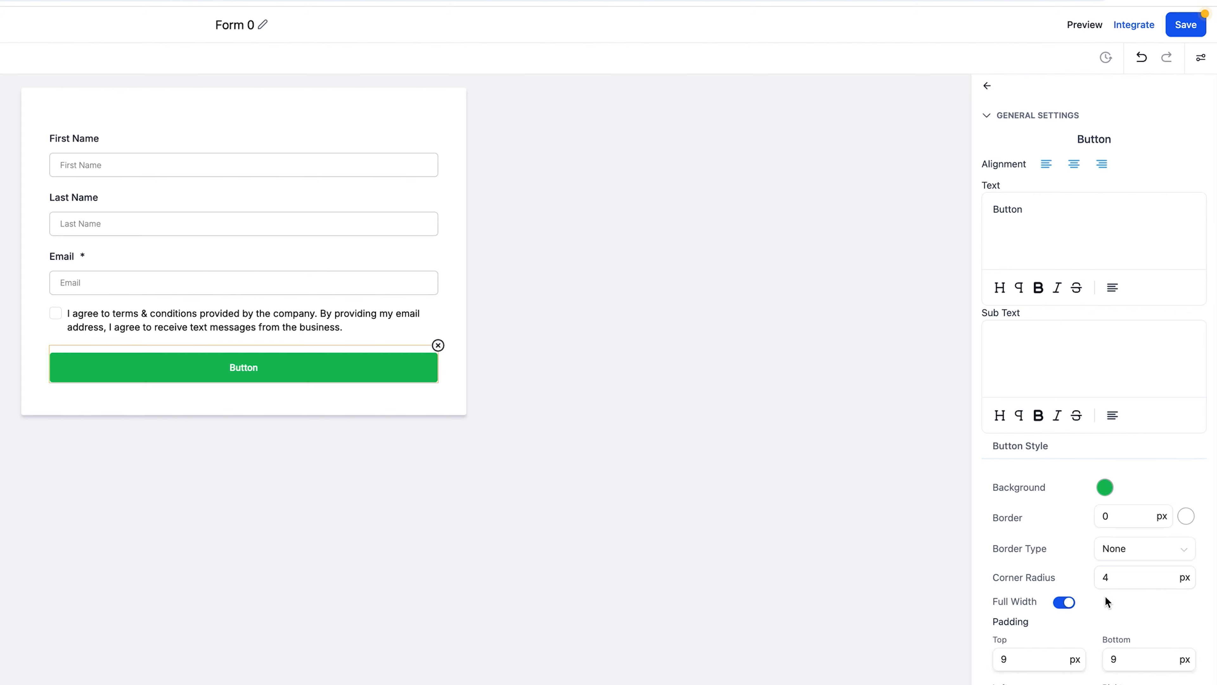
scroll(1144, 578, down, 10)
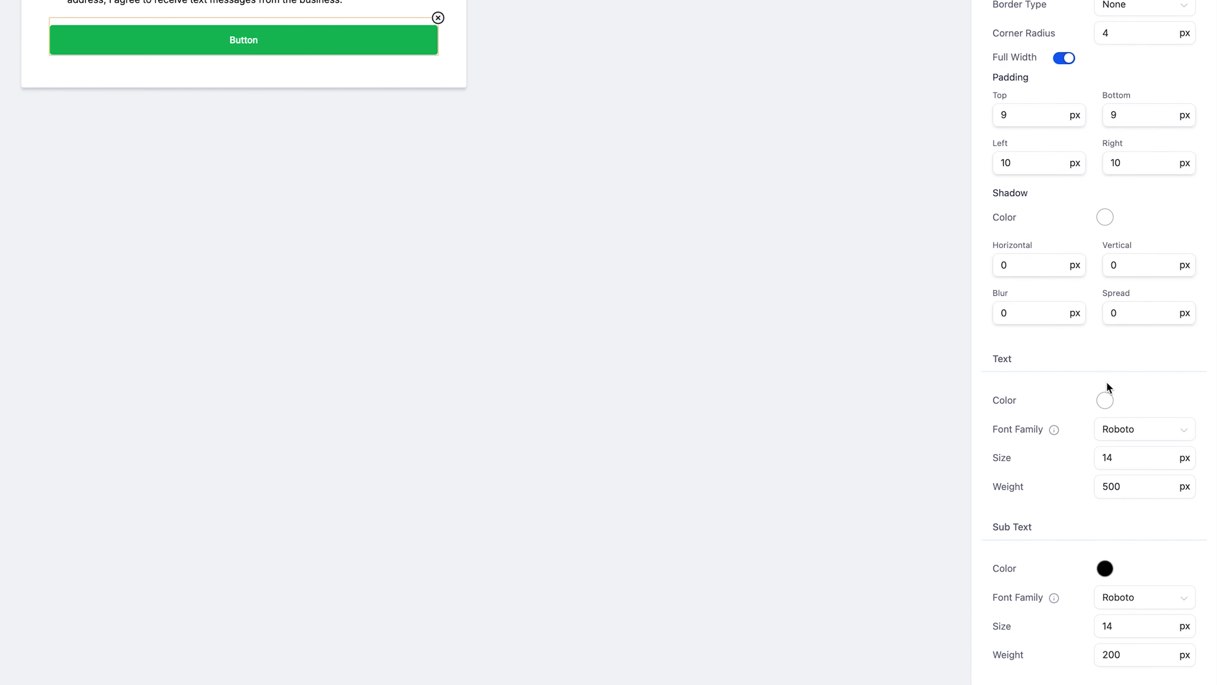
scroll(1133, 458, up, 10)
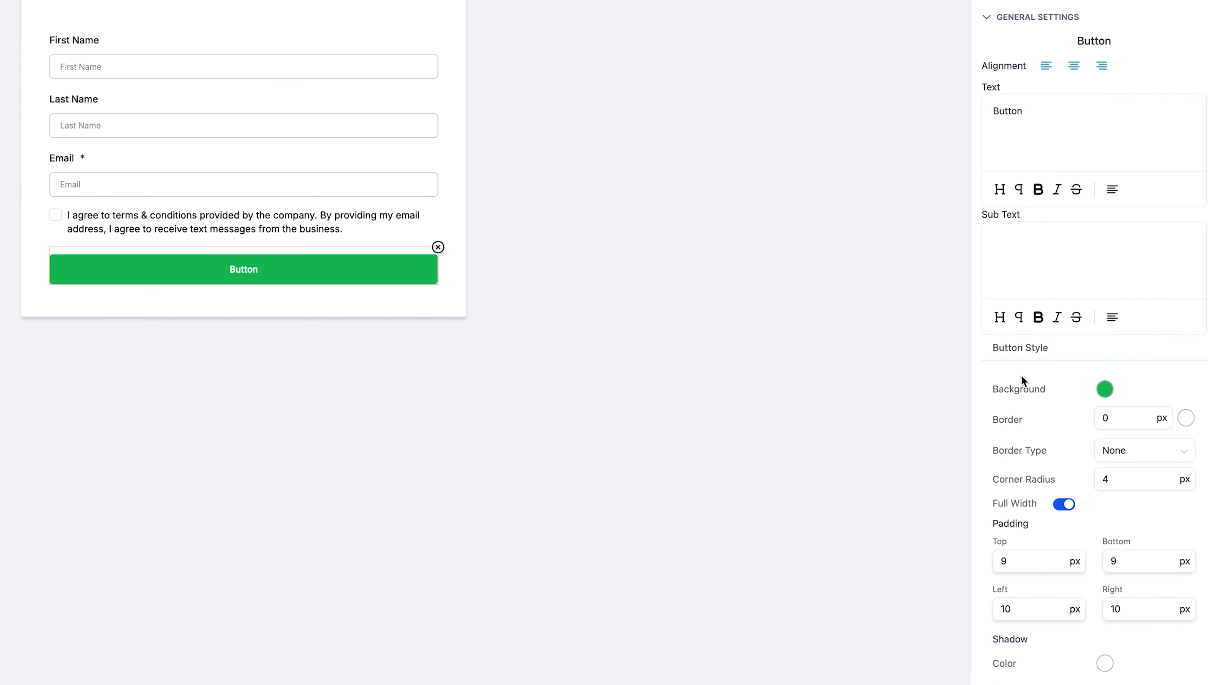
click(1104, 487)
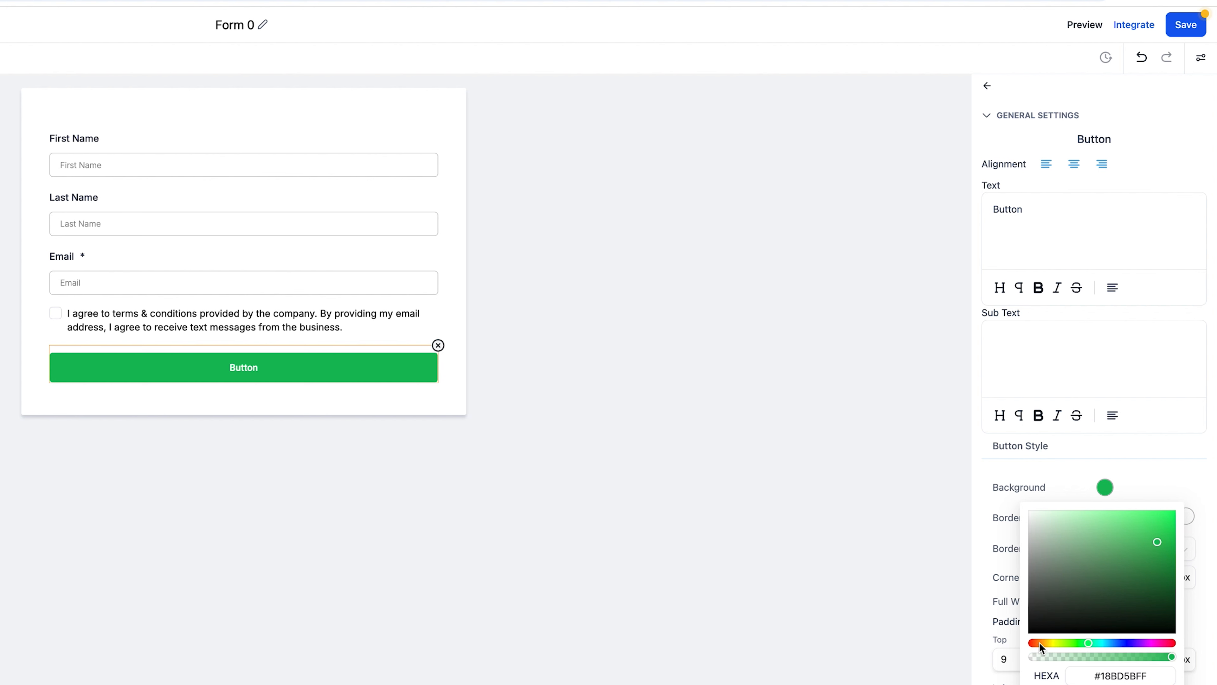
click(1101, 643)
drag(1119, 593, 1156, 521)
Set the button's text to "Submit" and its corner radius to 20 px, and deselect it
drag(1028, 211, 961, 213)
text(Submit)
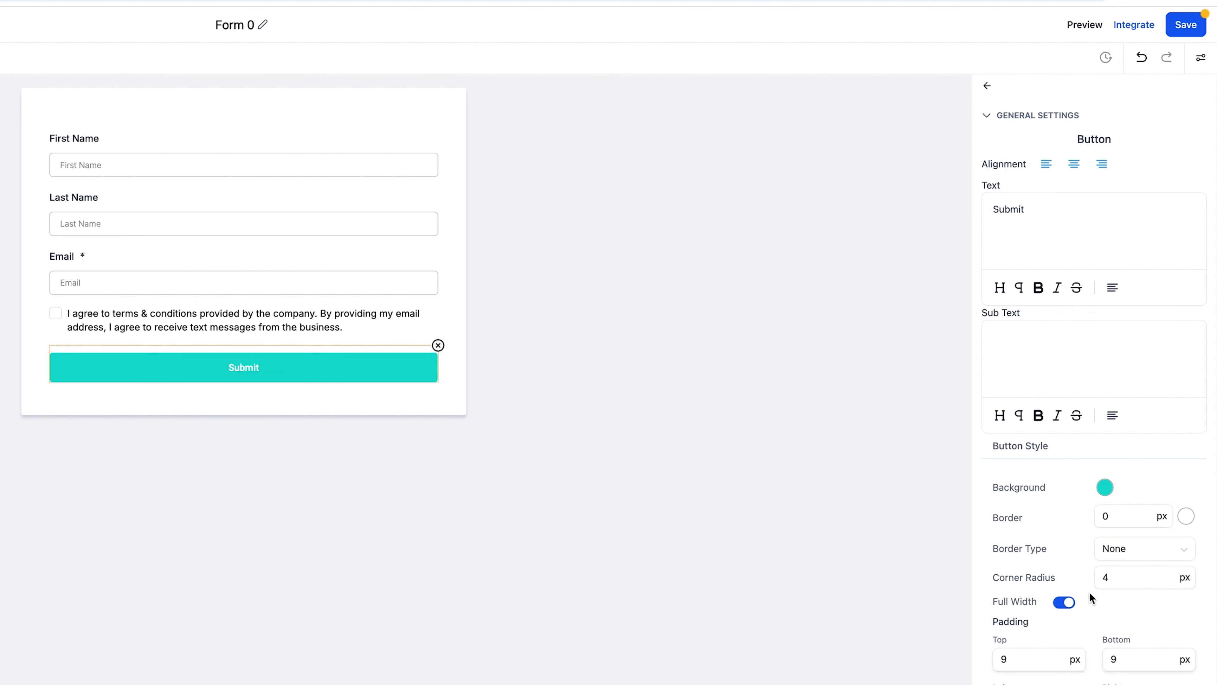
drag(1113, 583, 1071, 579)
text(20)
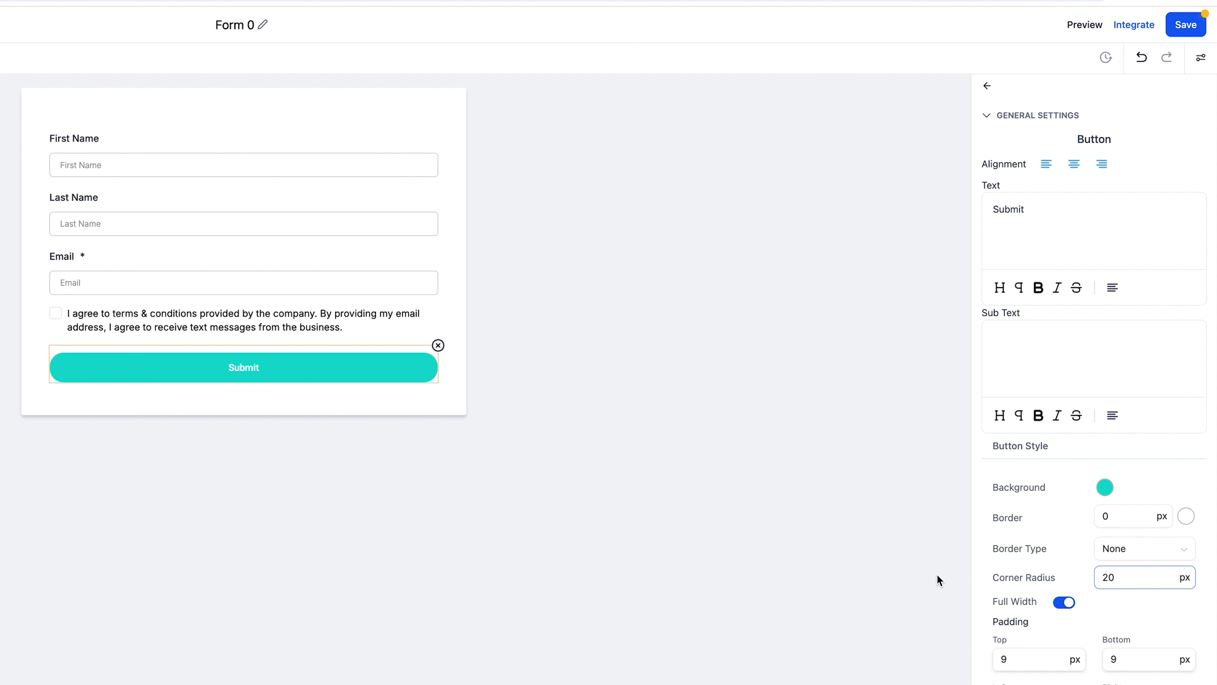
click(683, 417)
click(228, 399)
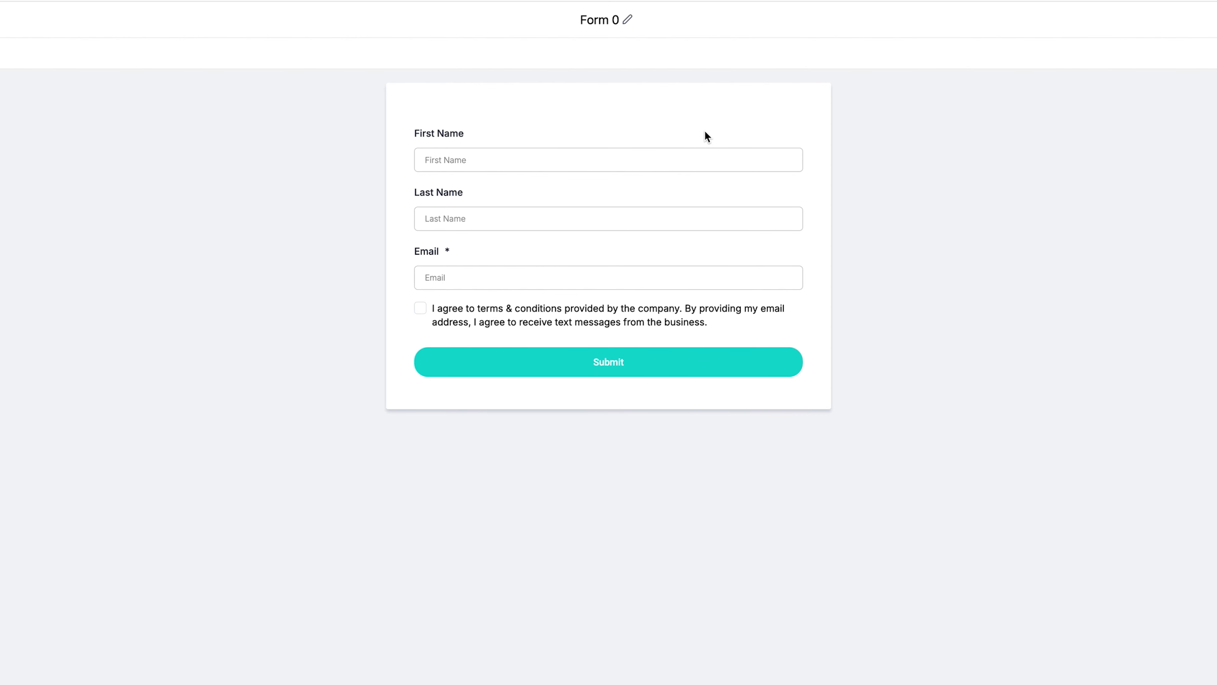
Rename the form to "Test Form 1"
click(628, 18)
text(Test)
key(BackSpace)
text(1)
click(898, 56)
Preview the form in a separate browser tab, check its email and name fields, and close the preview
click(1071, 33)
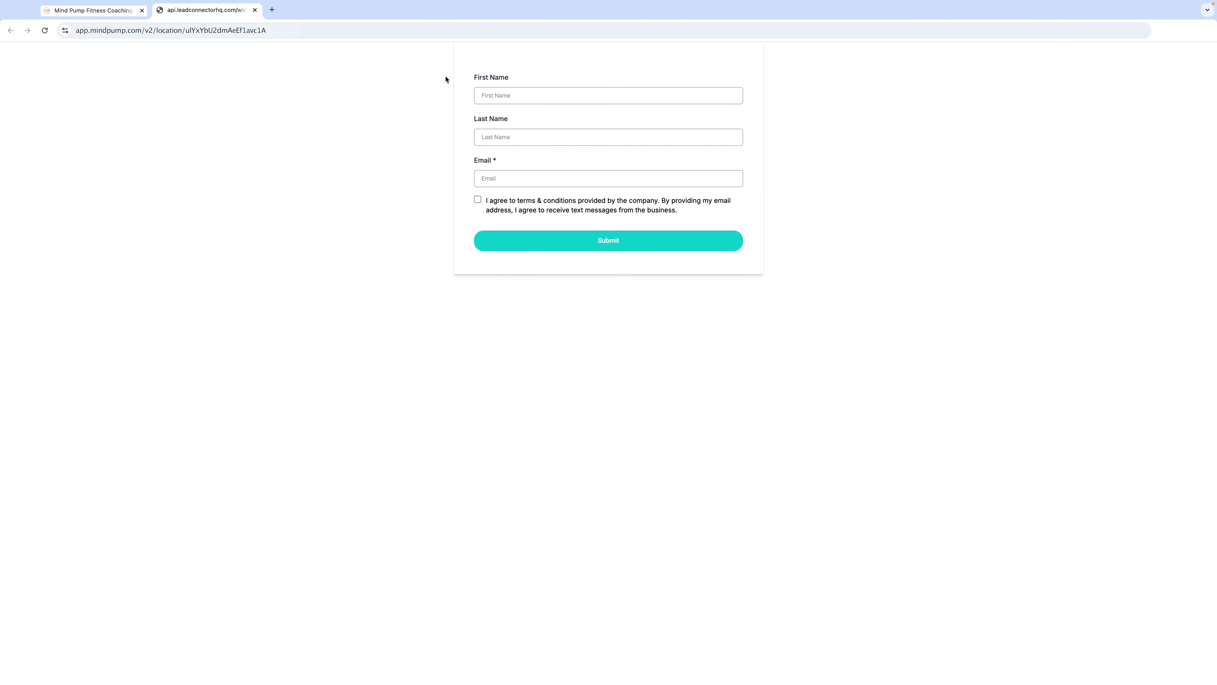
click(536, 180)
click(536, 130)
click(539, 99)
click(254, 9)
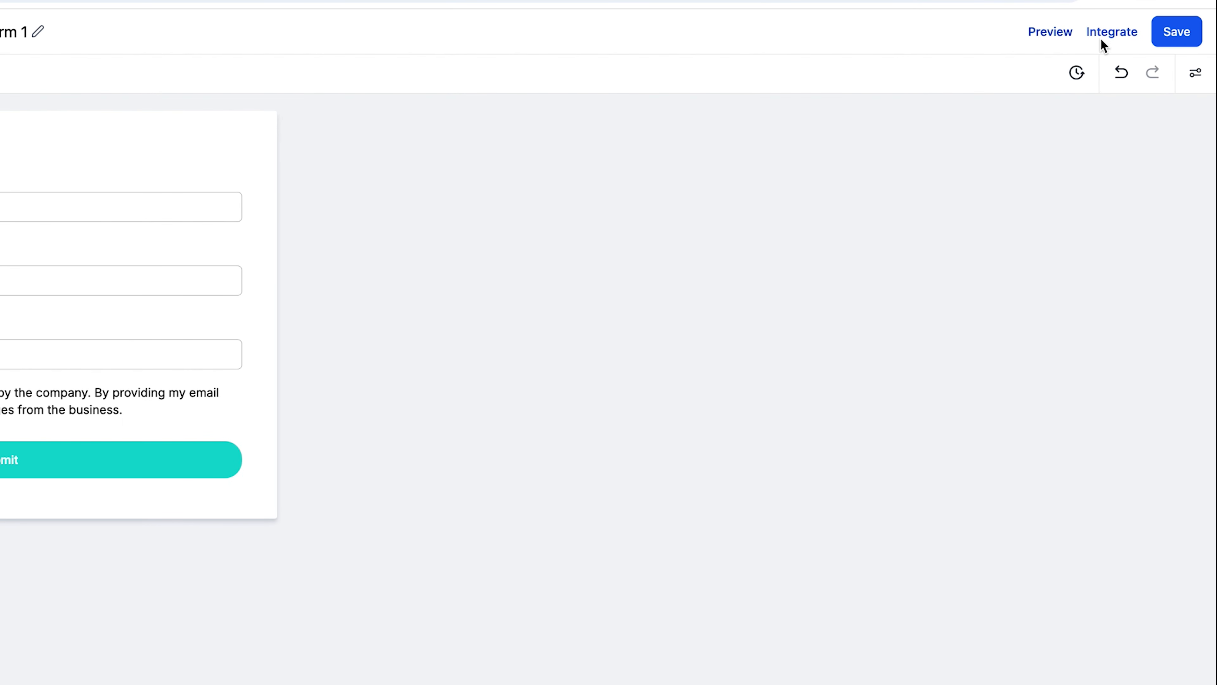
Examine the form's integration options, including embed layout, trigger type, activation and deactivation, and close them
click(1119, 33)
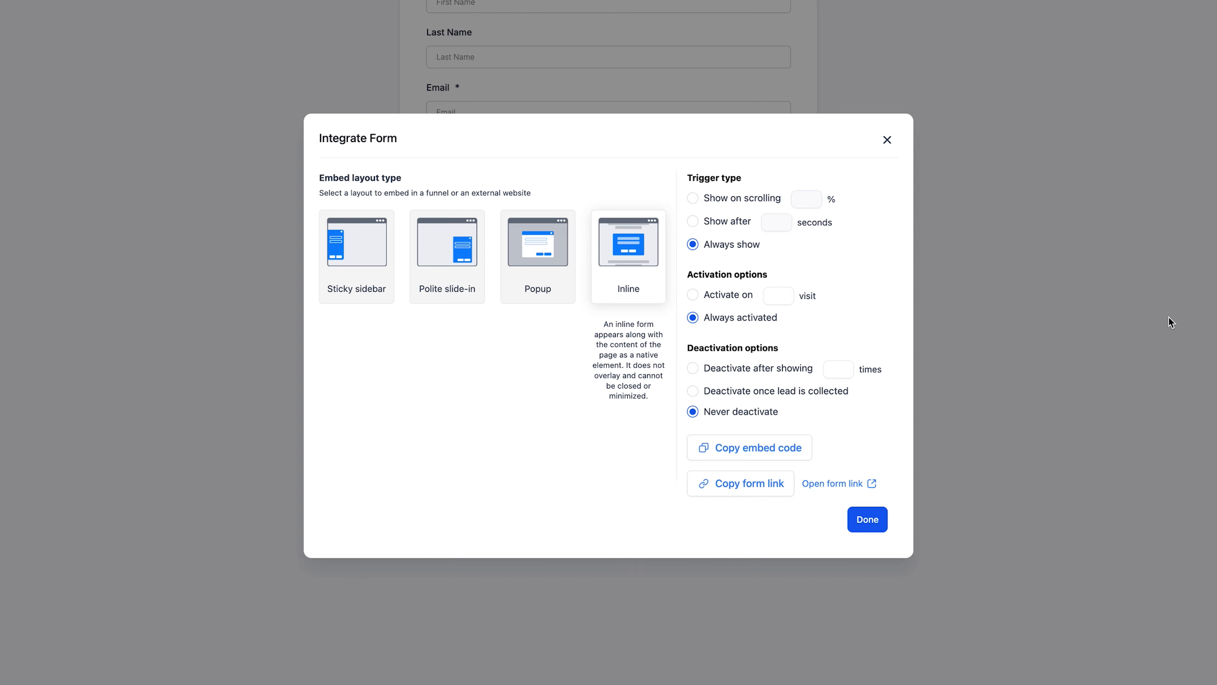
click(887, 139)
Save the form, return to the forms list and check the actions available for Test Form 1
click(1179, 43)
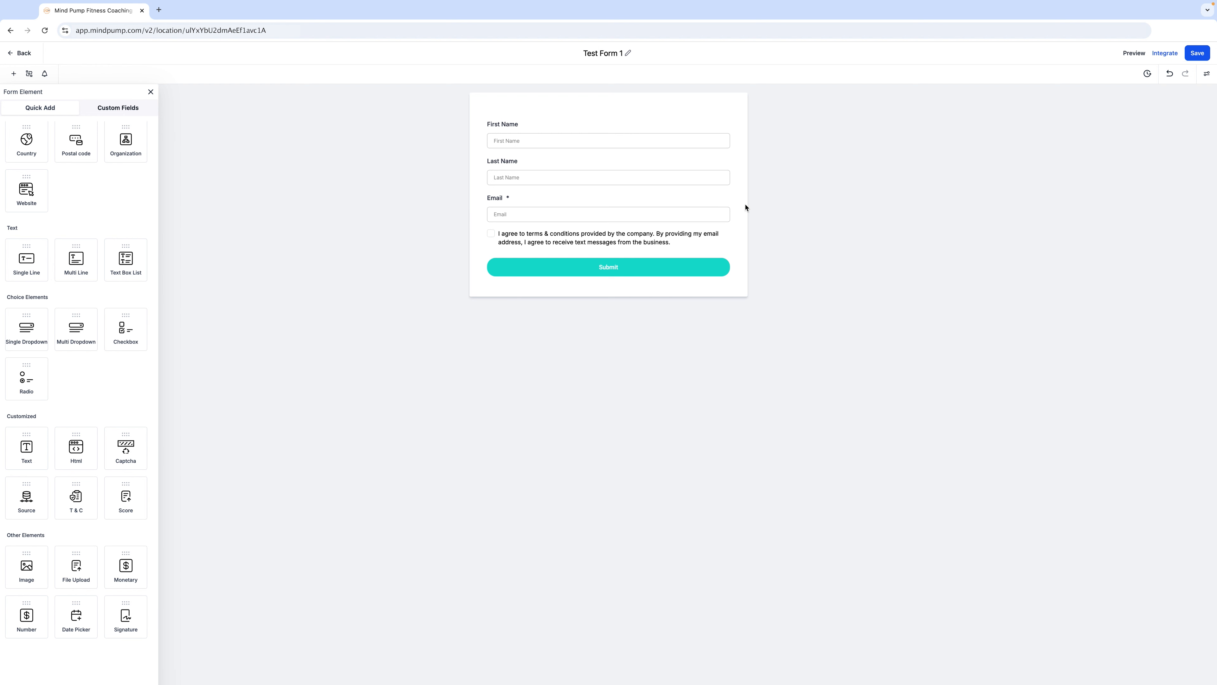
click(28, 57)
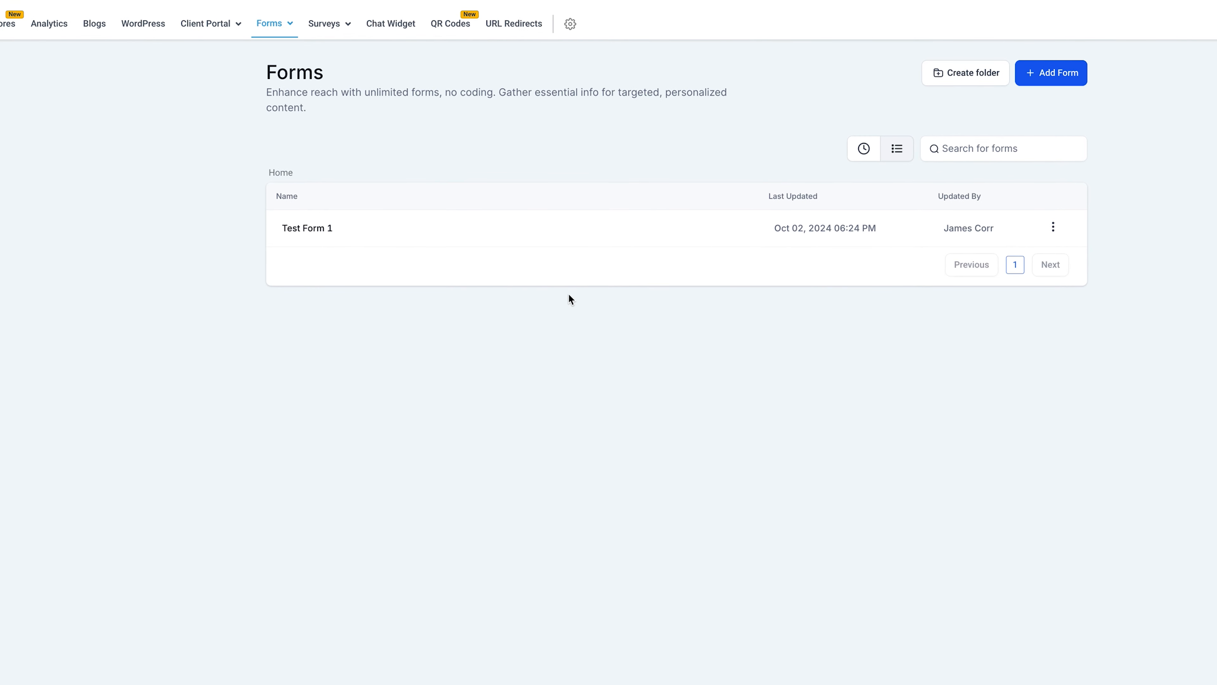
click(1053, 227)
click(1026, 52)
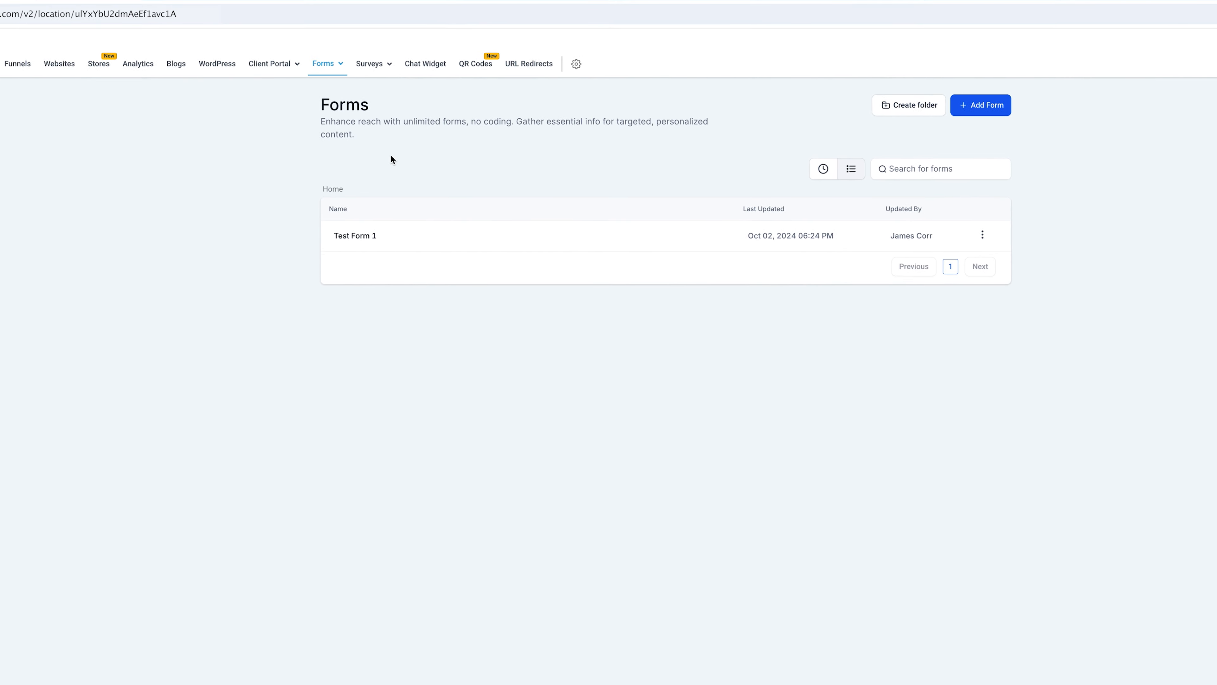